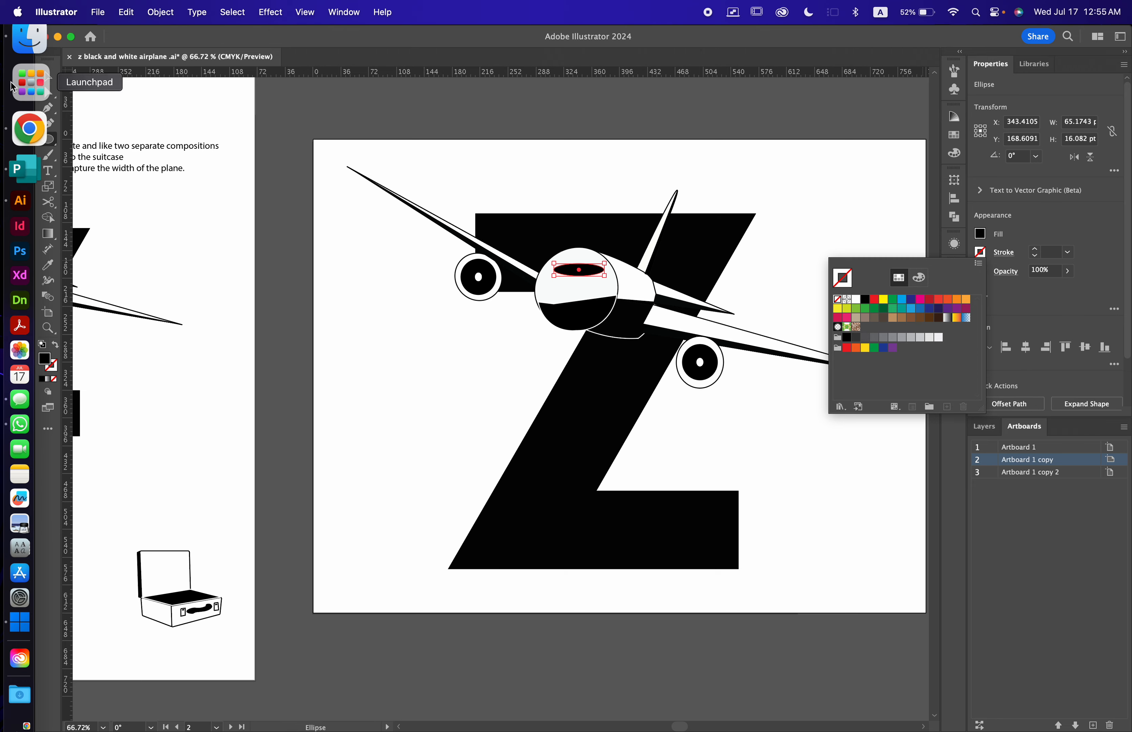
# Rotate the black cockpit window ellipse on the plane's nose to about 351.6° and enlarge it to about 69.8 by 18.9 pt.
pyautogui.click(48, 78)
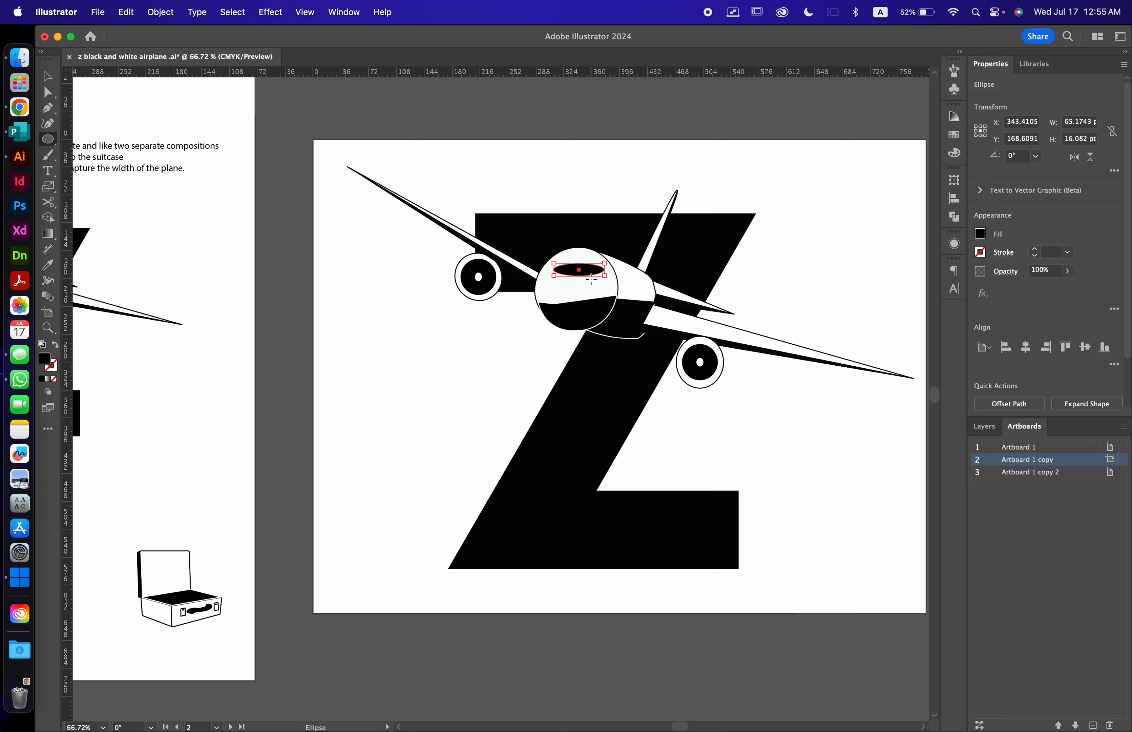
pyautogui.scroll(5, 591, 280)
pyautogui.press('v')
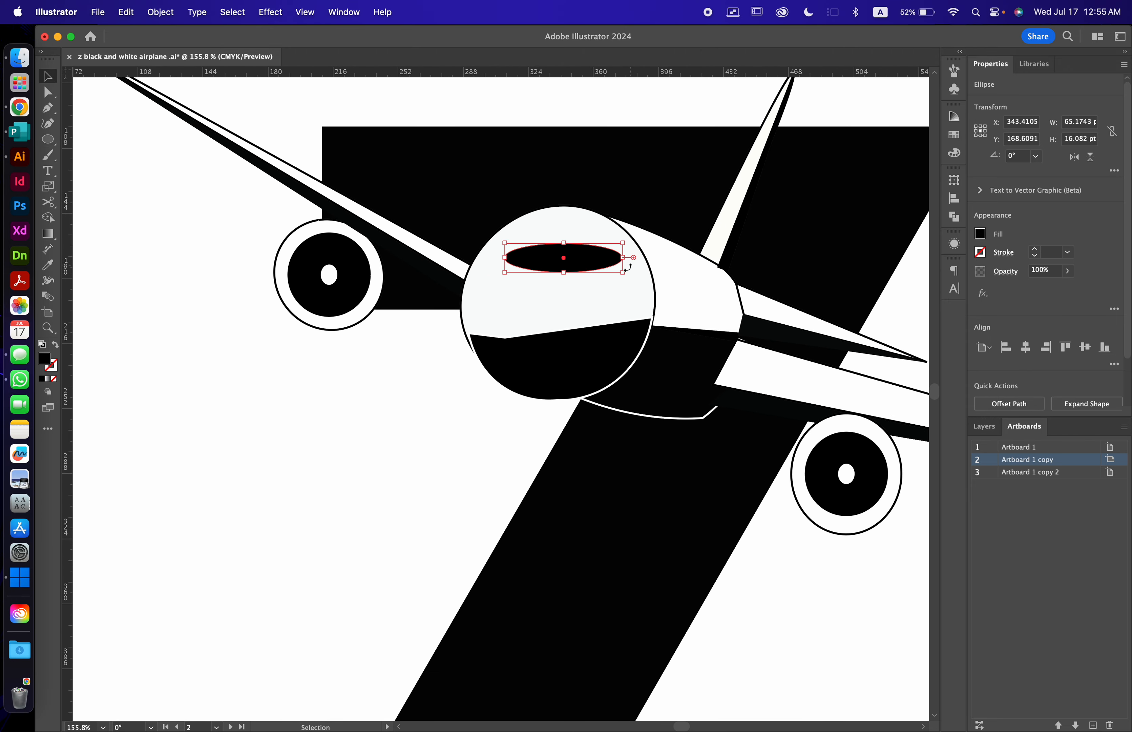
pyautogui.moveTo(628, 275); pyautogui.dragTo(609, 291)
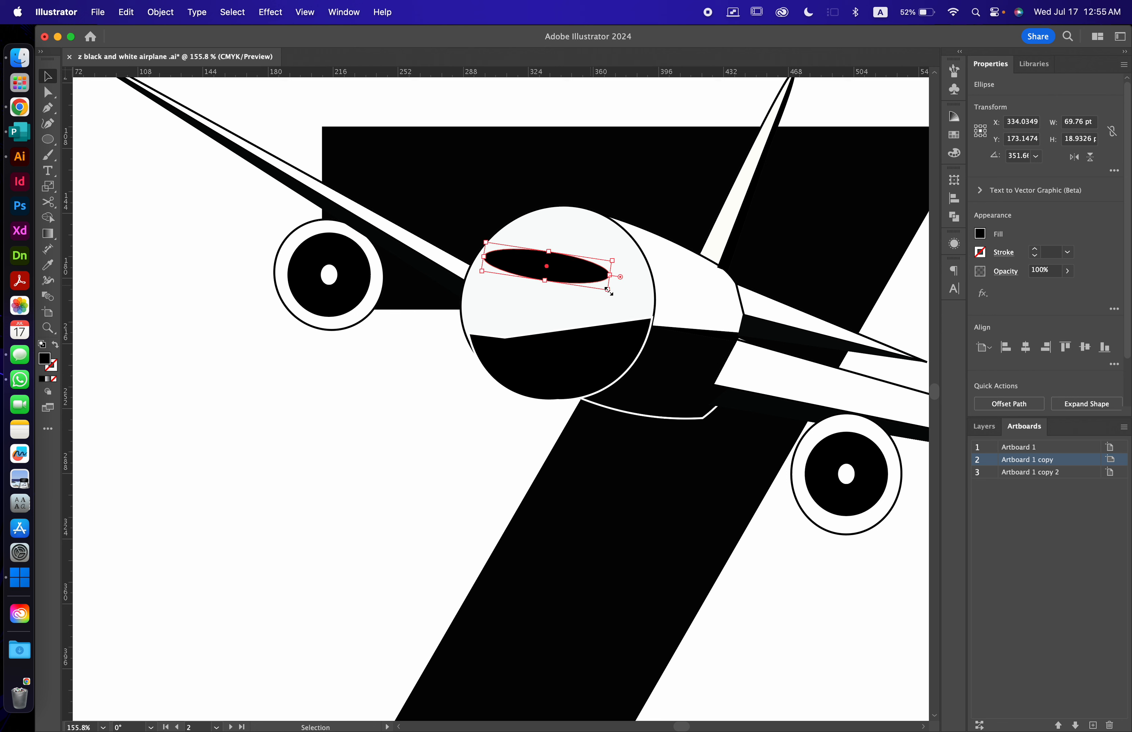
# Reshape the cockpit window by pulling the curve handles at its left and right end anchor points slightly upward.
pyautogui.press('a')
pyautogui.click(483, 256)
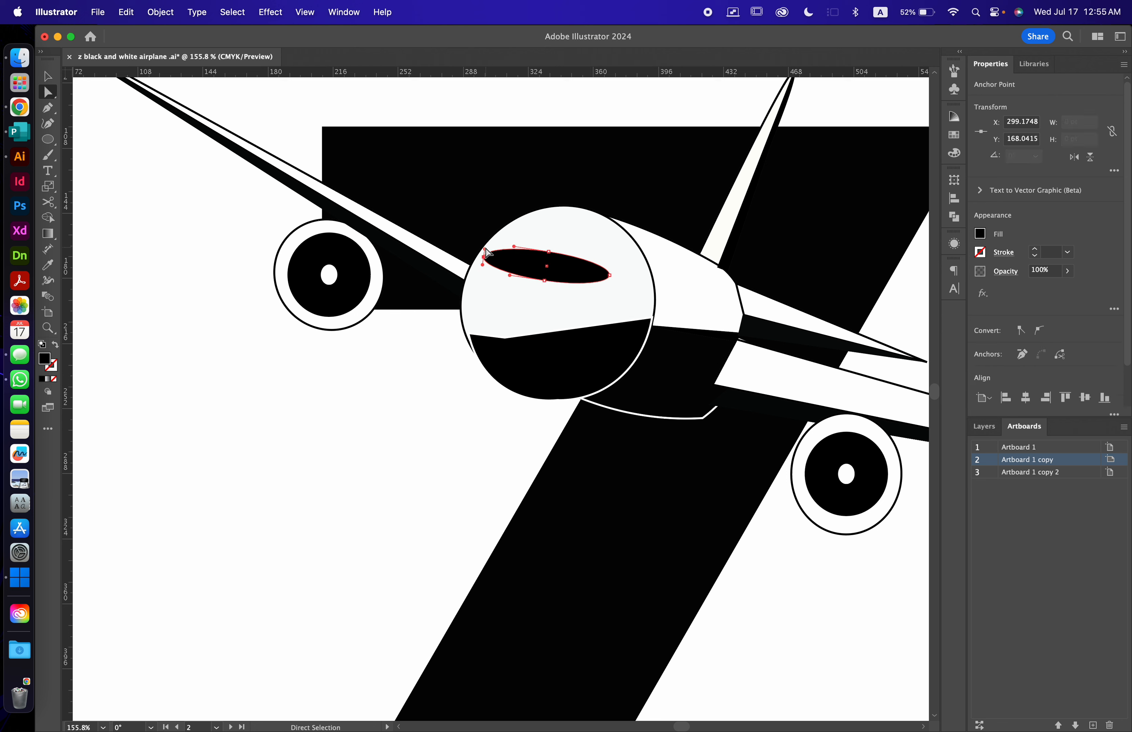
pyautogui.moveTo(484, 249); pyautogui.dragTo(487, 244)
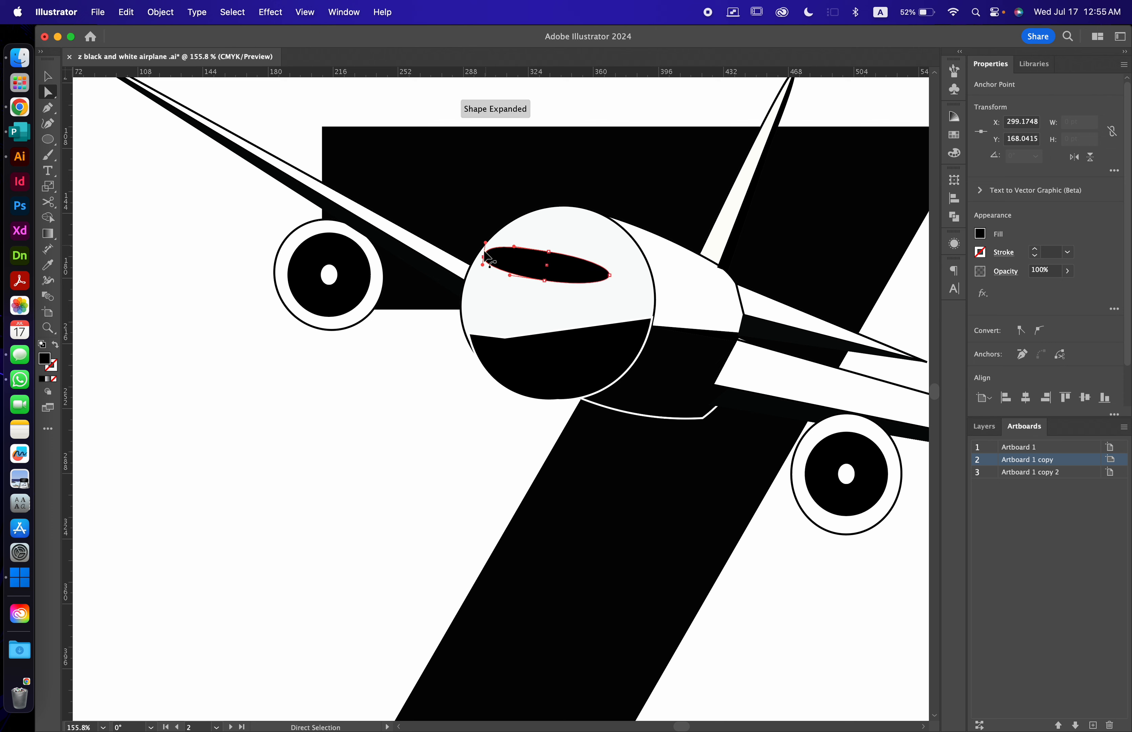
pyautogui.click(610, 277)
pyautogui.moveTo(610, 267); pyautogui.dragTo(611, 262)
pyautogui.click(602, 301)
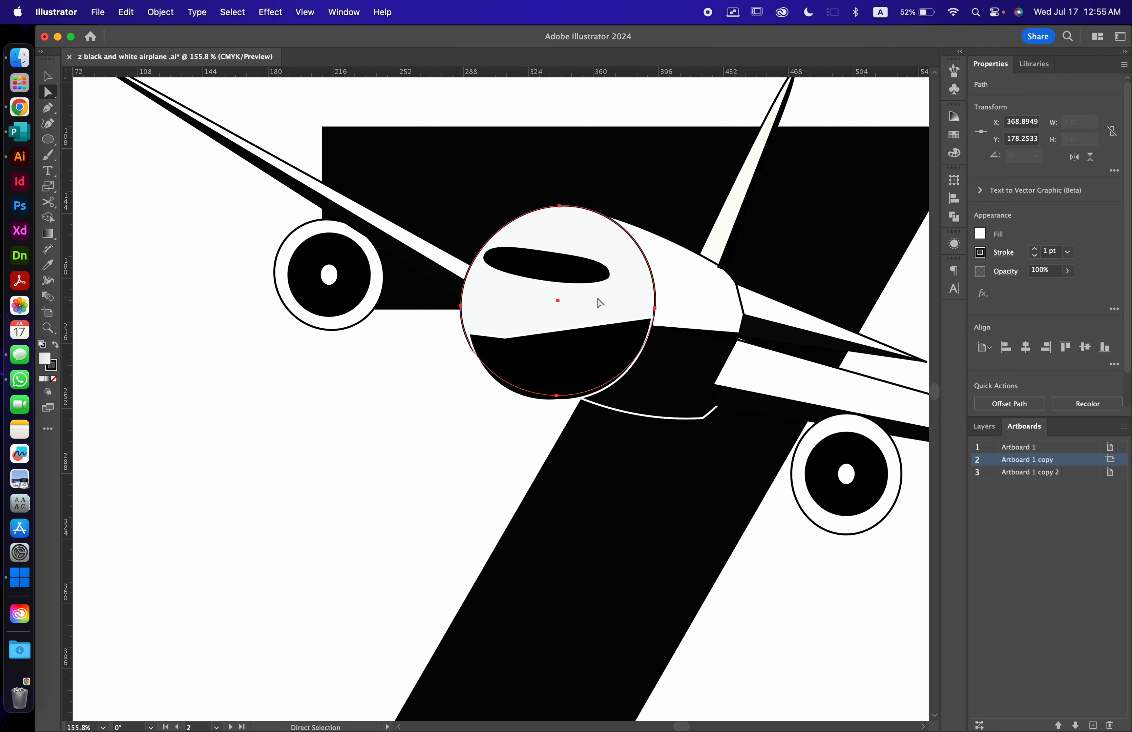
# Try to divide the cockpit window into four panes by erasing three slanted gaps across it.
pyautogui.click(550, 263)
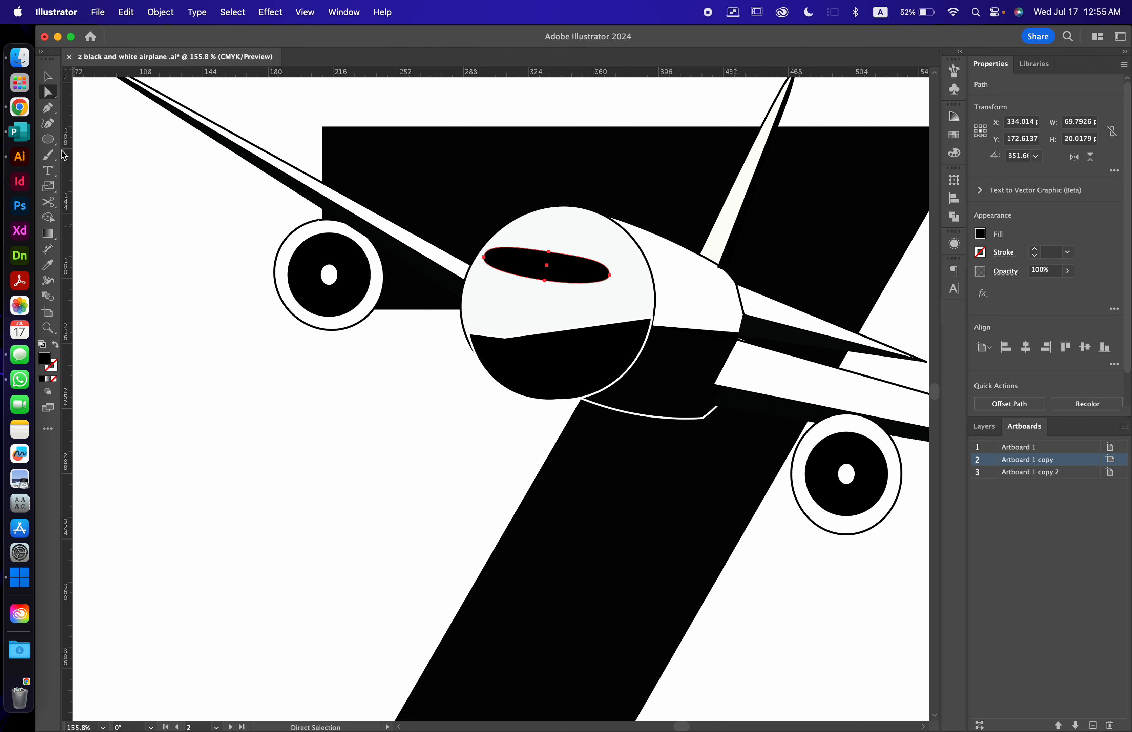
pyautogui.press('e')
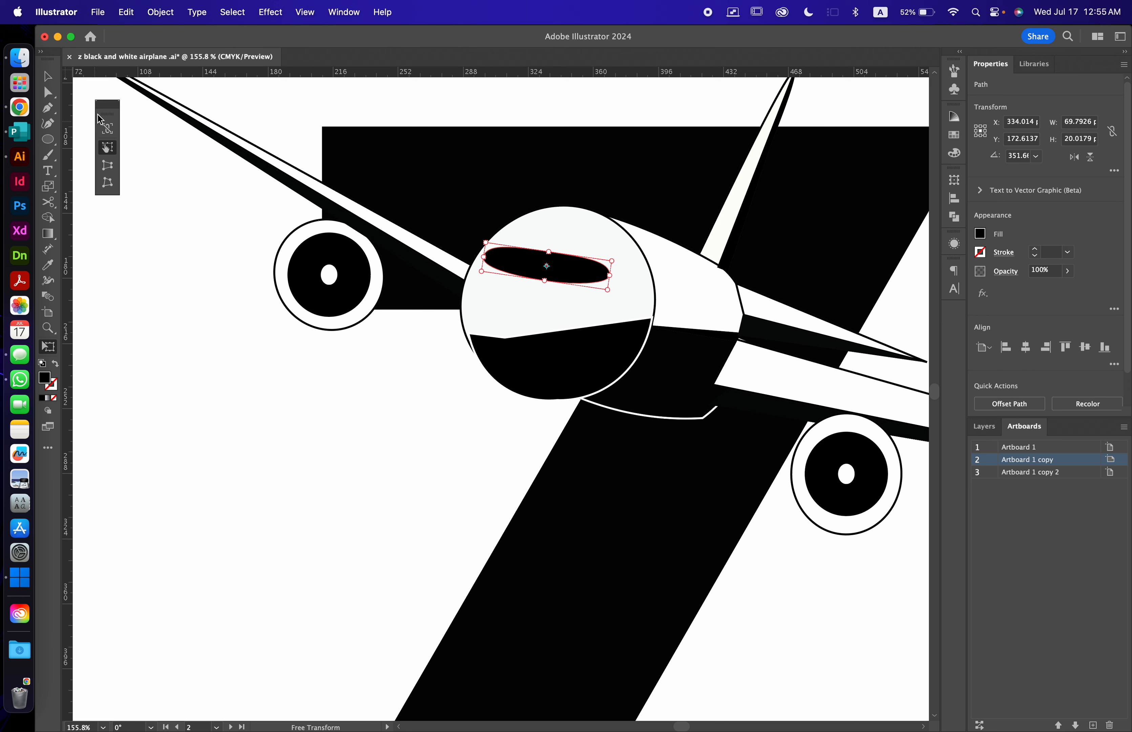
pyautogui.hotkey('shift', 'e')
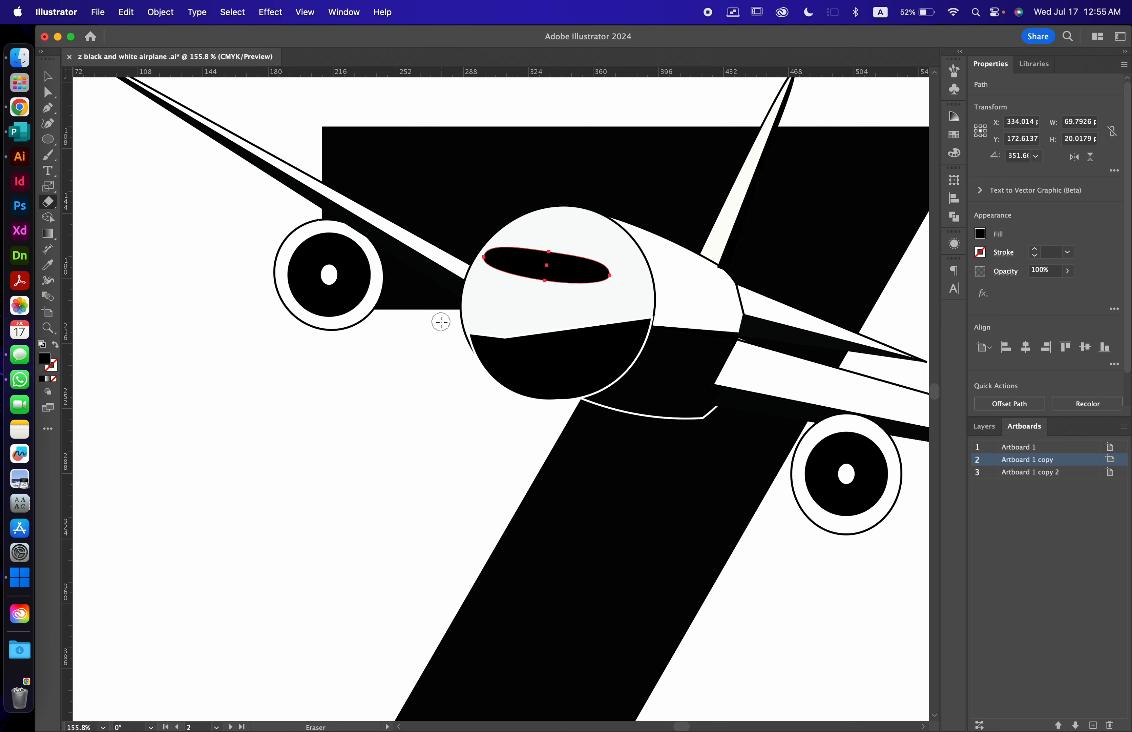
pyautogui.moveTo(513, 243); pyautogui.dragTo(499, 284)
pyautogui.moveTo(546, 245); pyautogui.dragTo(536, 290)
pyautogui.moveTo(583, 243); pyautogui.dragTo(577, 286)
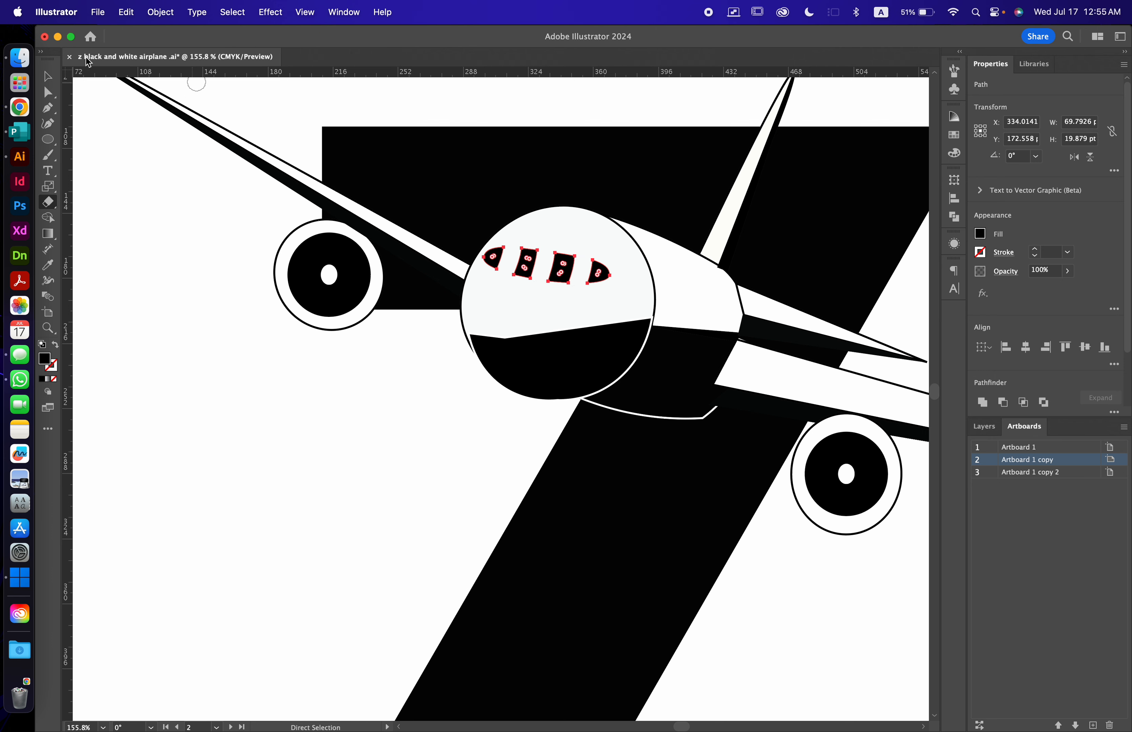
pyautogui.click(48, 76)
pyautogui.click(257, 381)
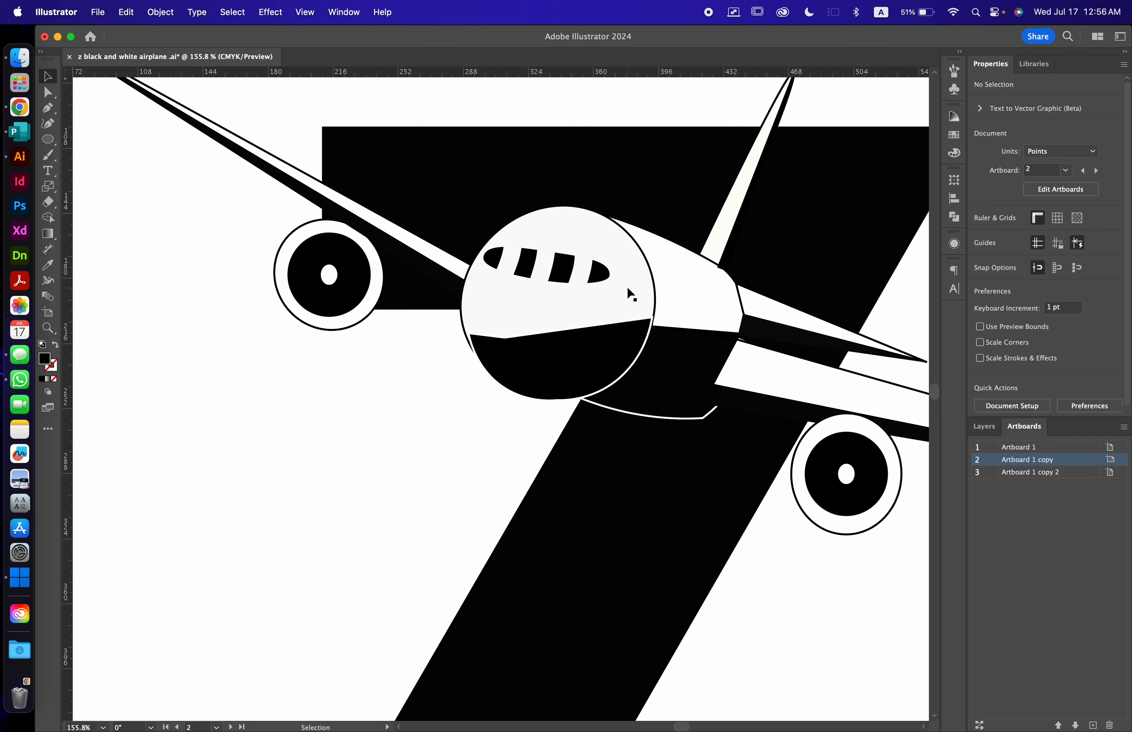
# Undo the eraser gaps in the cockpit window.
pyautogui.press('super+z')
pyautogui.press('super+z')
pyautogui.press('super+z')
pyautogui.press('super+z')
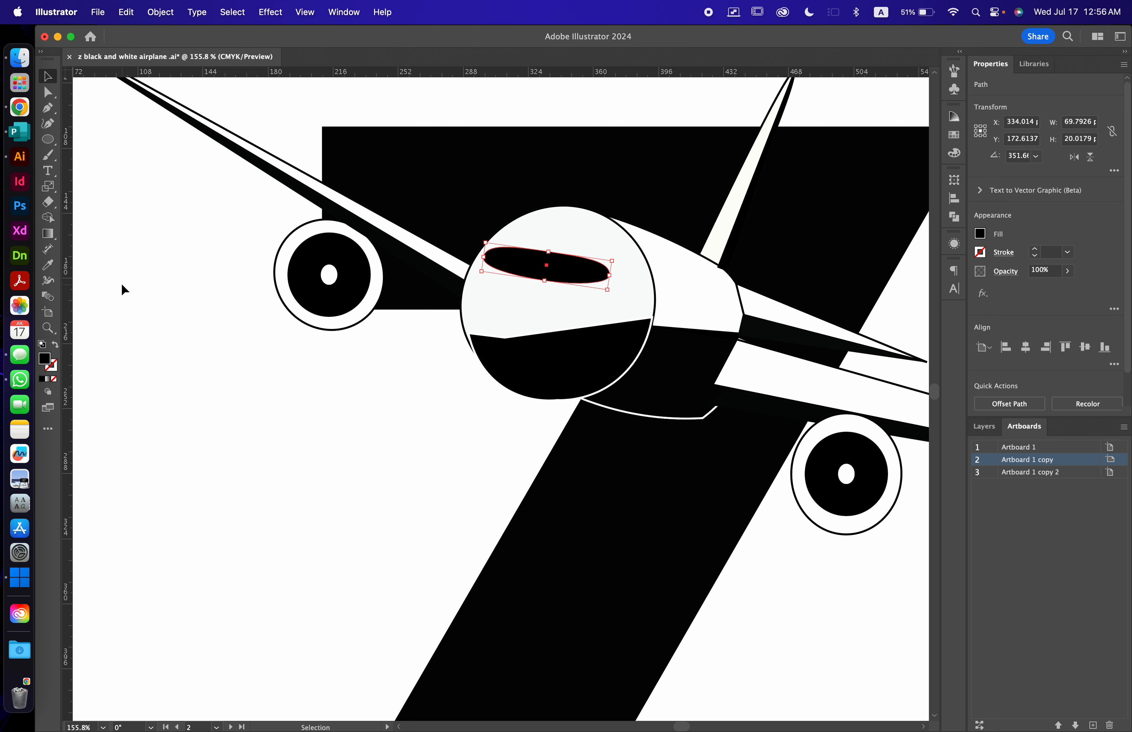
# Try to cut a narrow slanted gap near the cockpit window's left end with the Scissors tool.
pyautogui.press('c')
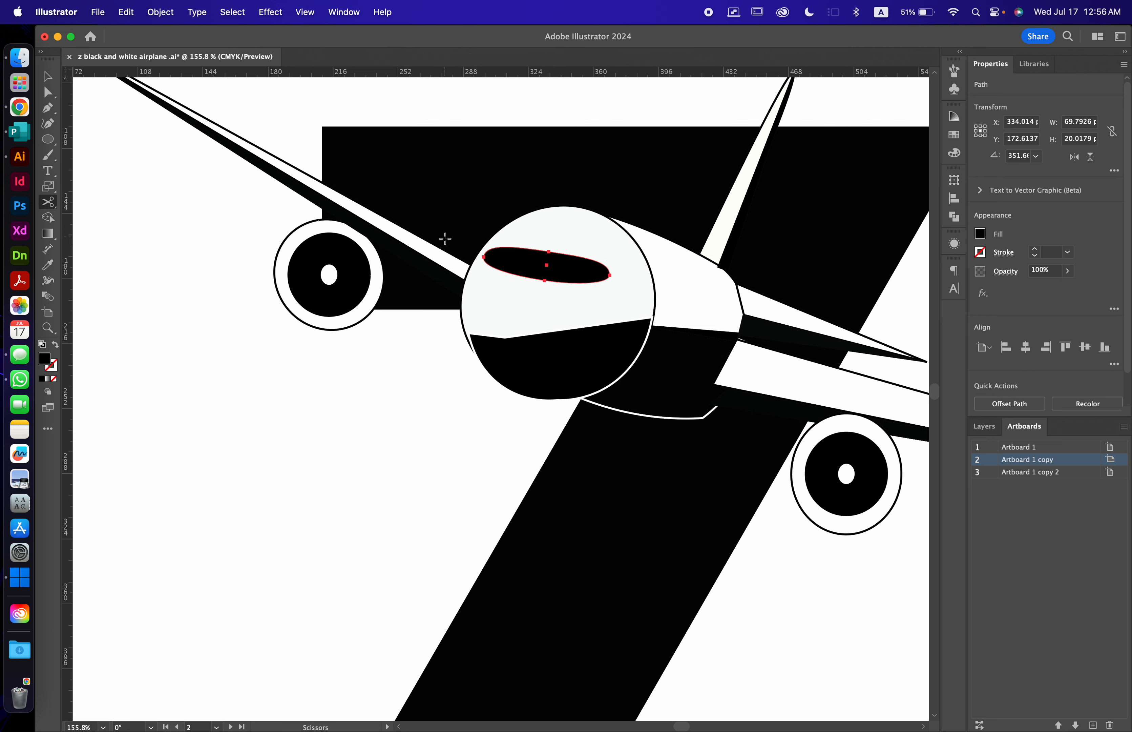
pyautogui.click(512, 247)
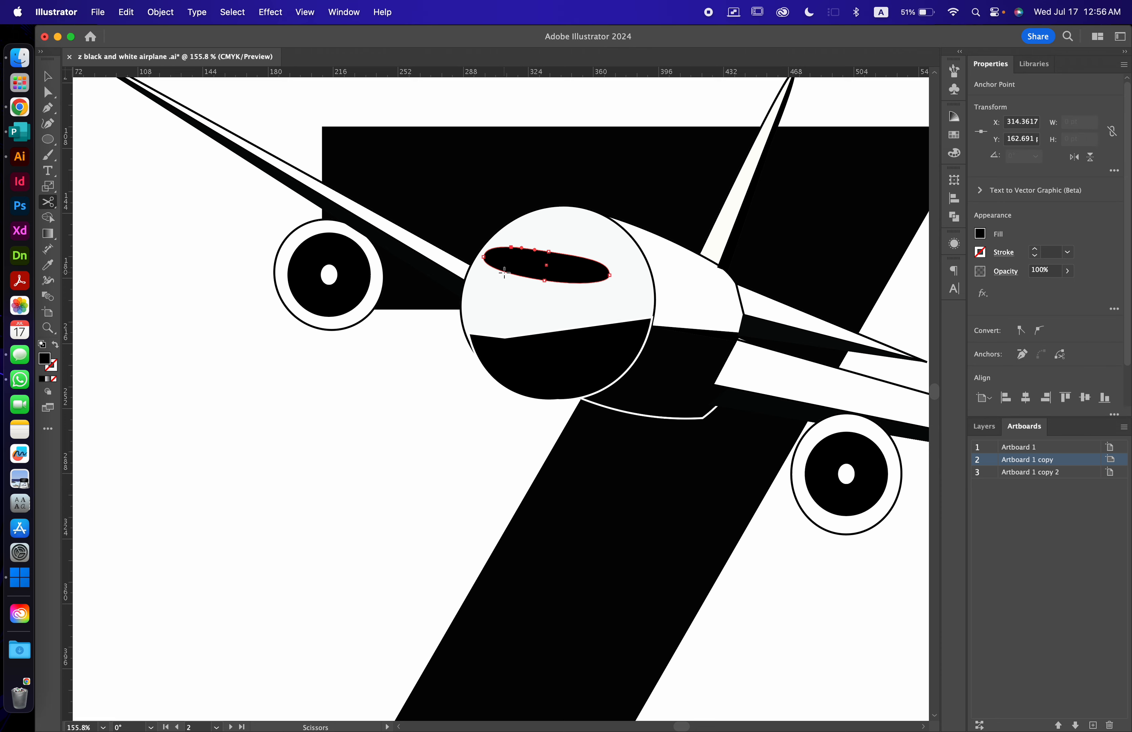
pyautogui.click(504, 272)
pyautogui.keyDown('alt'); pyautogui.scroll(5, 504, 268); pyautogui.keyUp('alt')
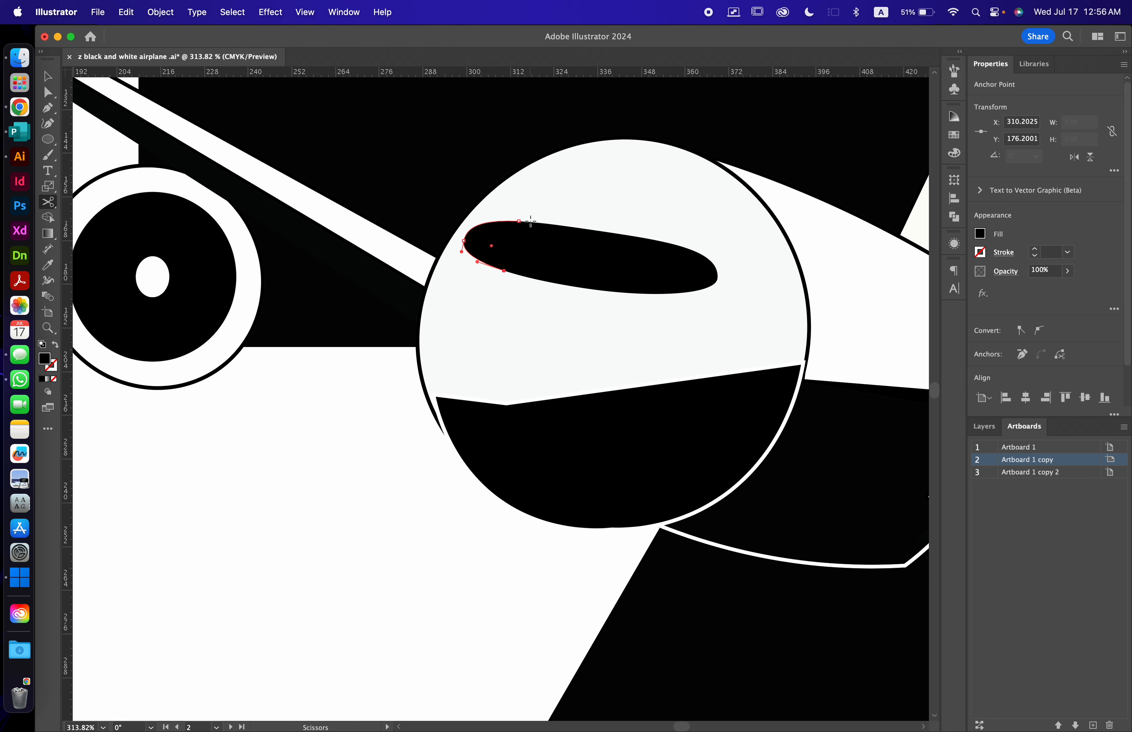
pyautogui.click(528, 221)
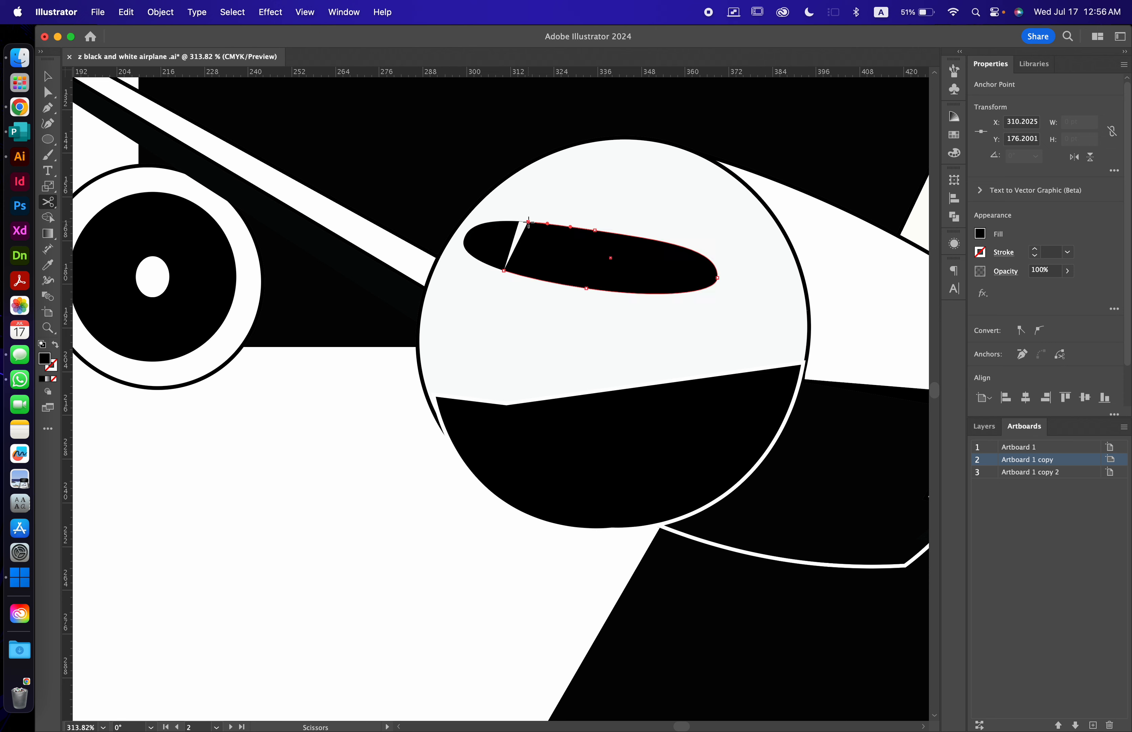
pyautogui.click(514, 274)
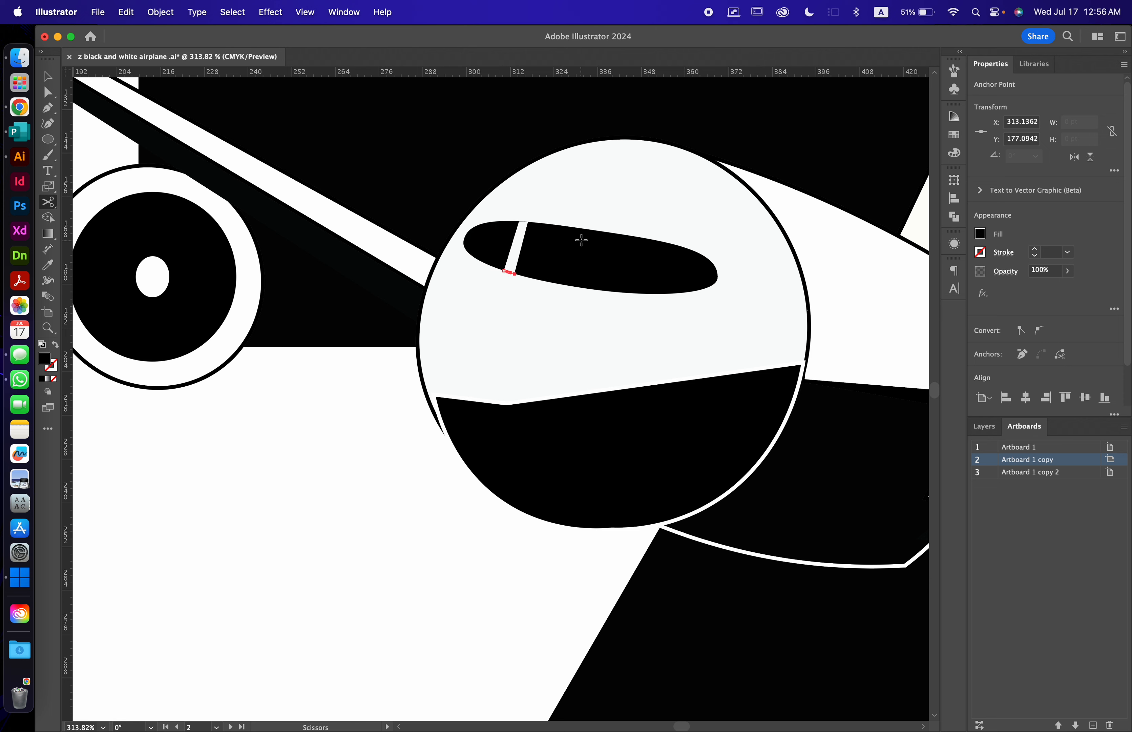
pyautogui.press('super+z')
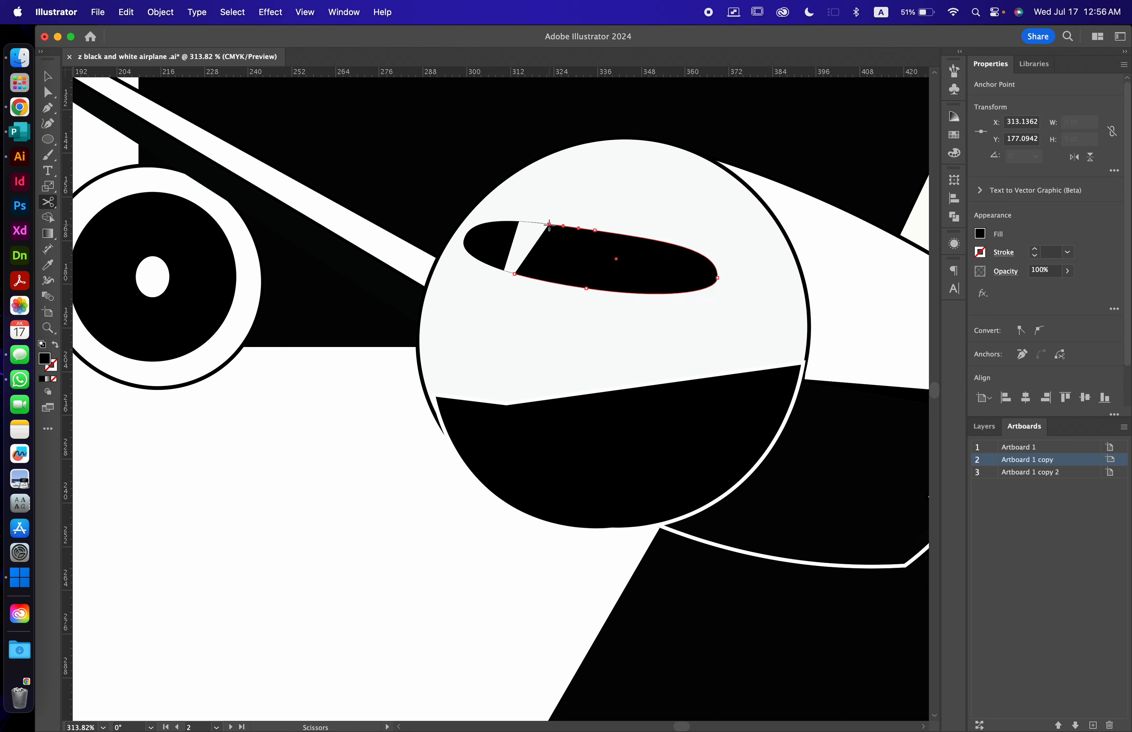
pyautogui.press('shift+super+z')
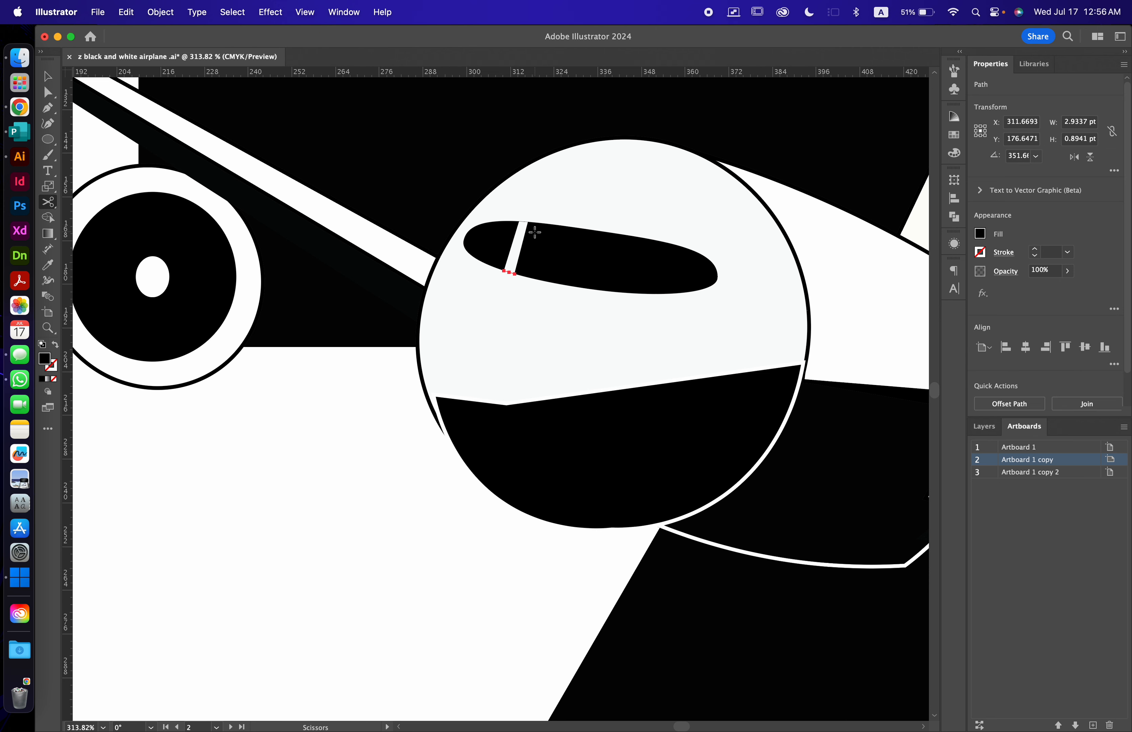
# Try moving the cut-off left piece of the cockpit window, and undo the move and the scissor cuts.
pyautogui.press('a')
pyautogui.click(503, 251)
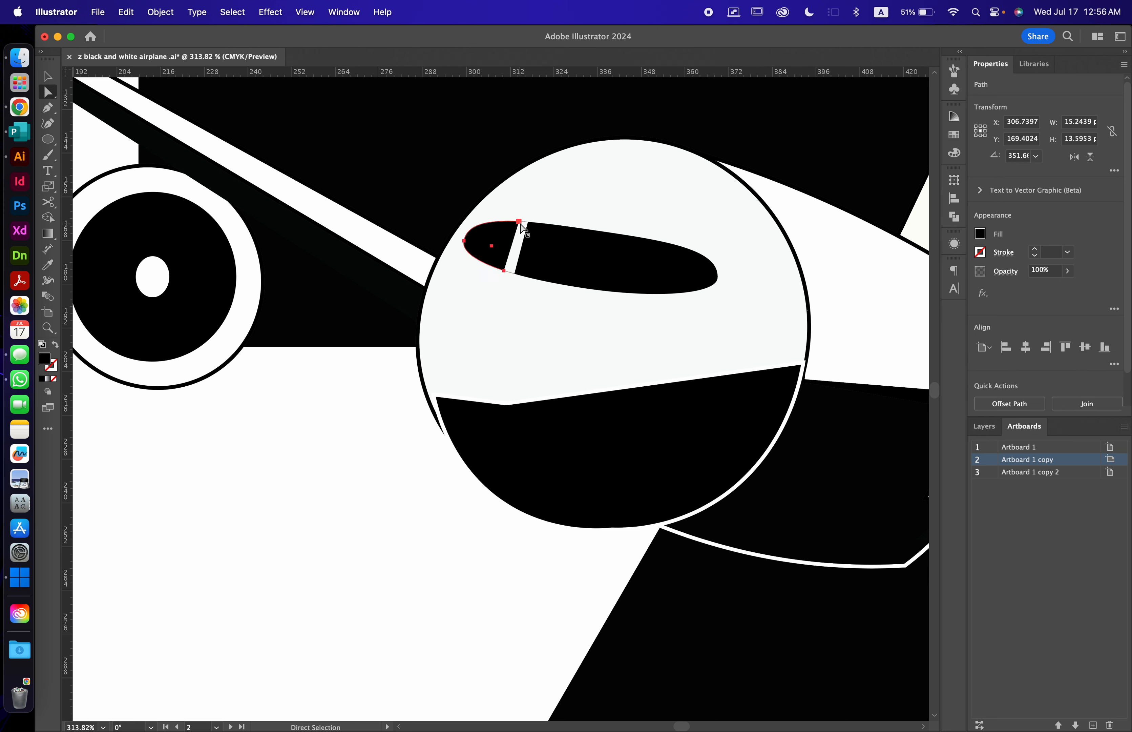
pyautogui.moveTo(507, 234); pyautogui.dragTo(484, 240)
pyautogui.press('super+z')
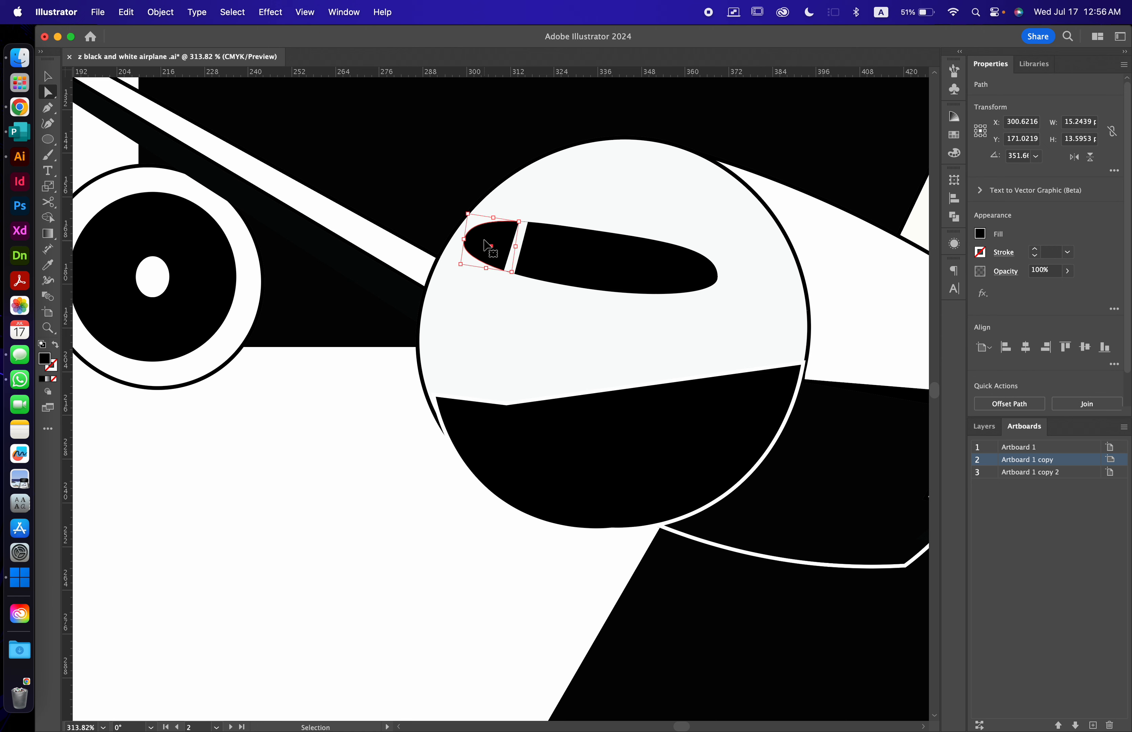
pyautogui.press('super+z')
pyautogui.press('super+z')
pyautogui.press('super+z')
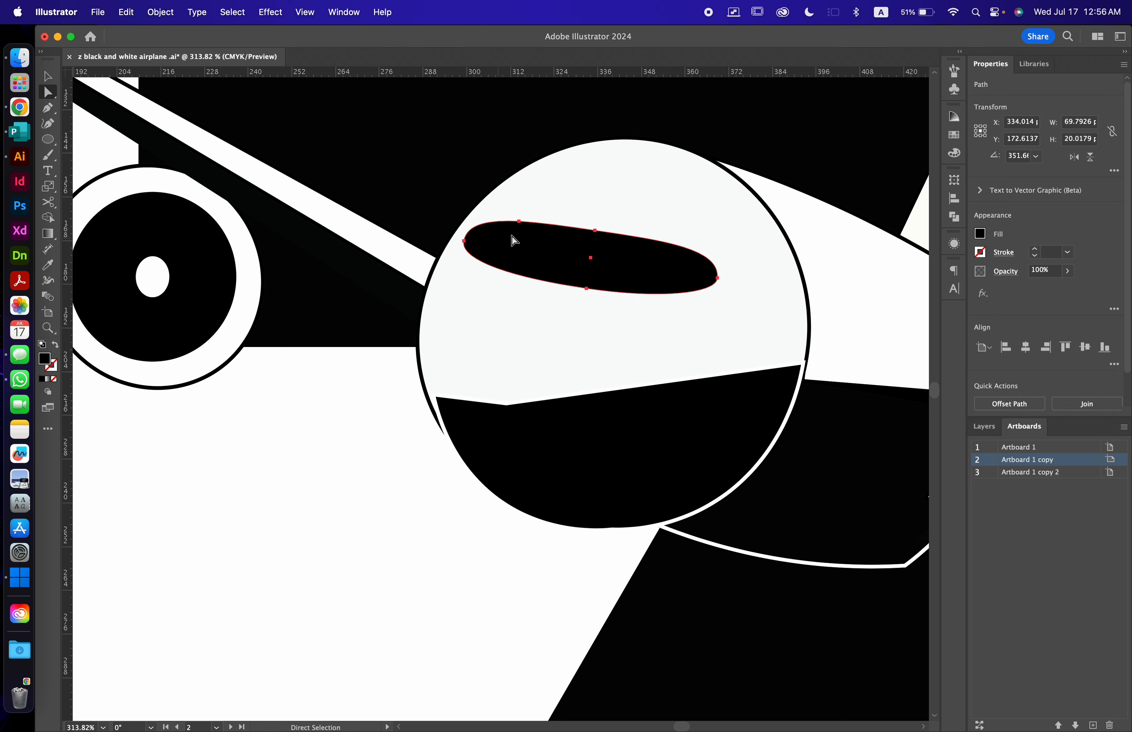
# Draw a thin vertical rectangle about 1.8 by 19.4 pt across the left part of the cockpit window.
pyautogui.click(550, 220)
pyautogui.click(333, 487)
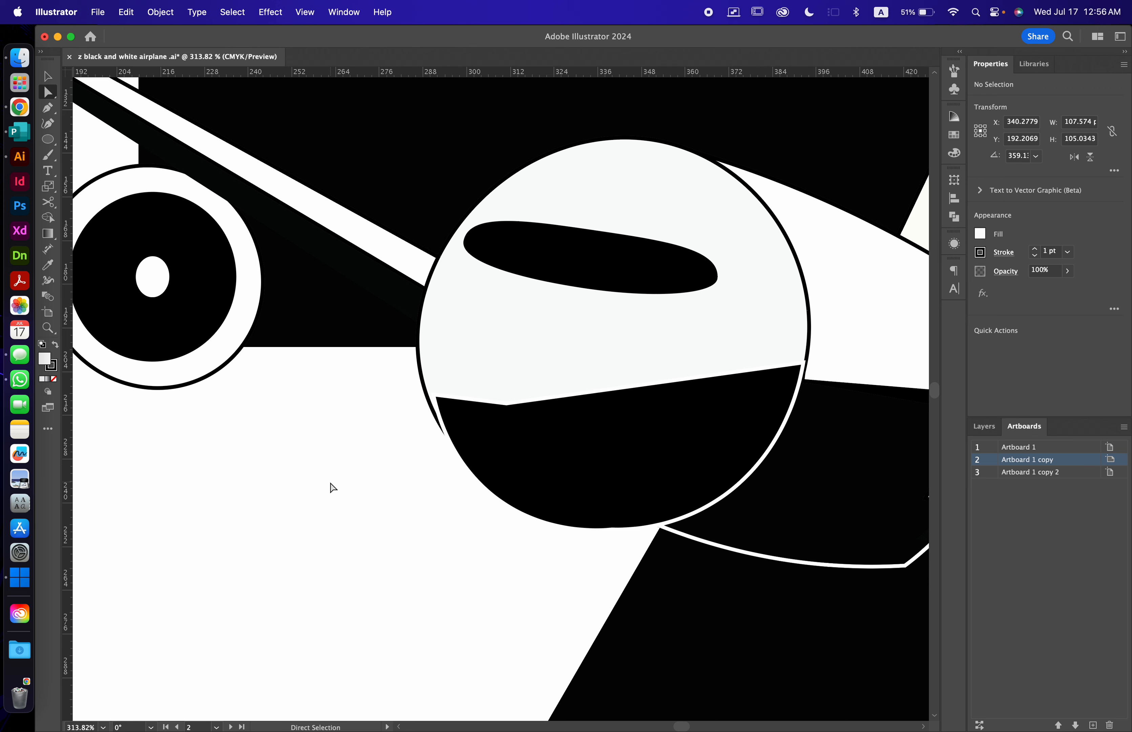
pyautogui.click(604, 278)
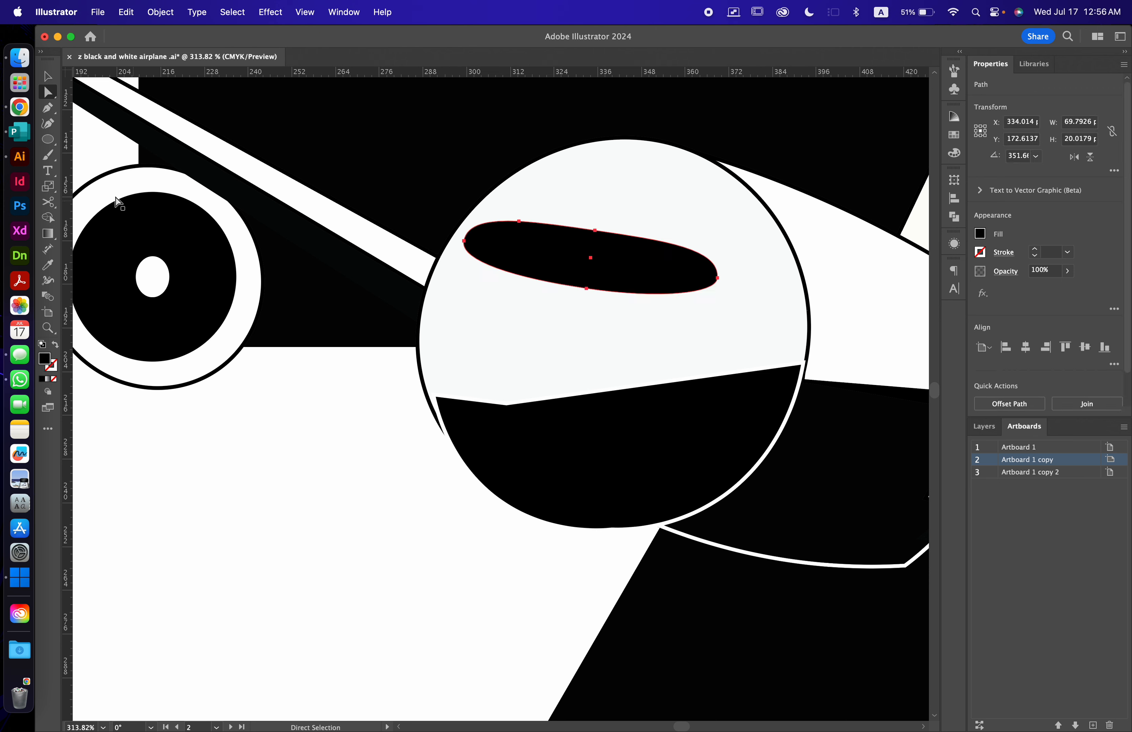
pyautogui.click(53, 141)
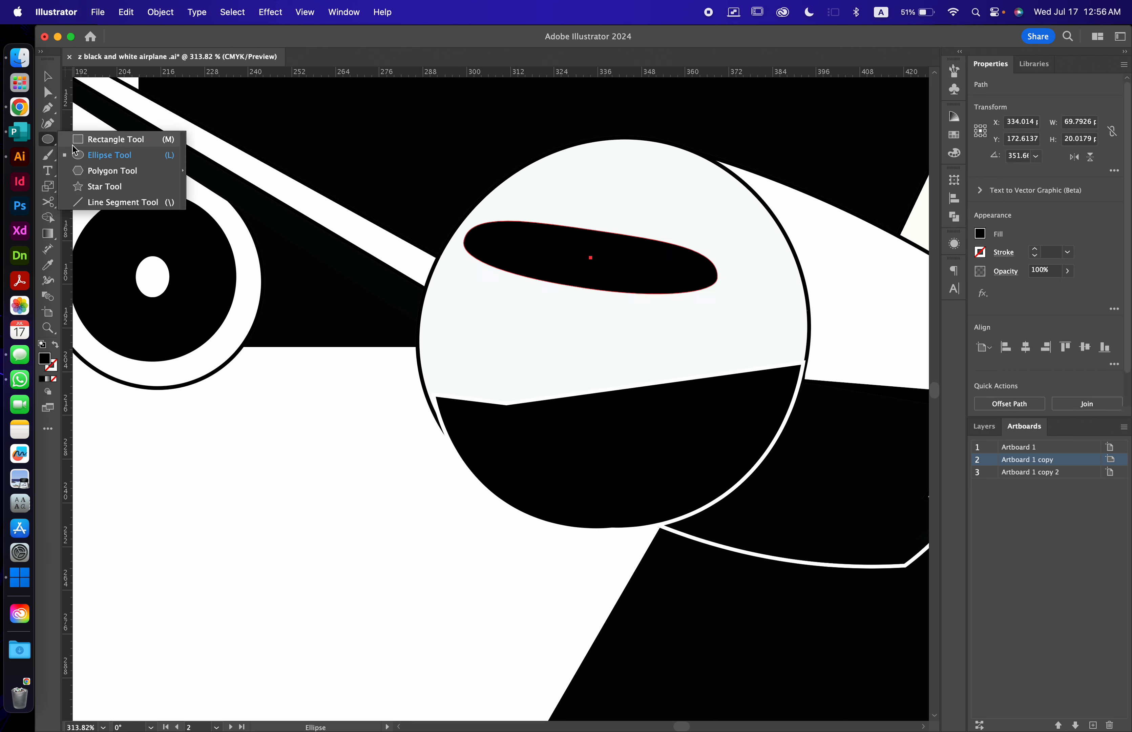
pyautogui.click(107, 143)
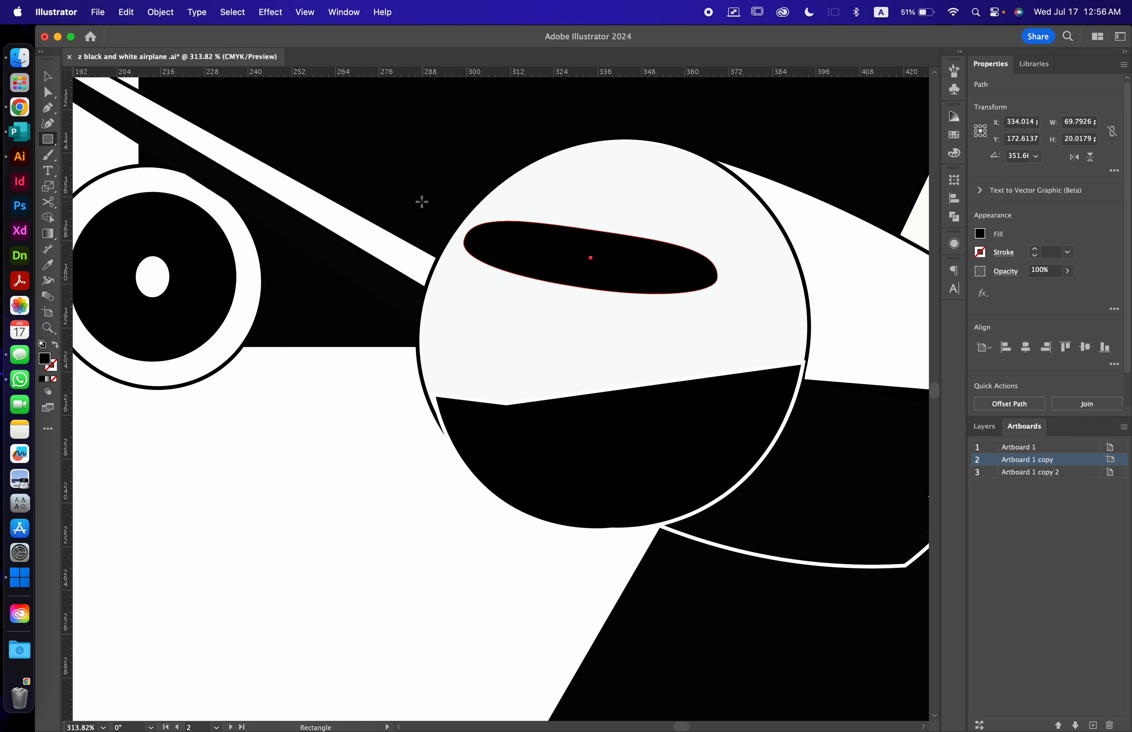
pyautogui.moveTo(510, 211); pyautogui.dragTo(503, 281)
# Fill the thin rectangle over the cockpit window with the light blue swatch.
pyautogui.click(980, 234)
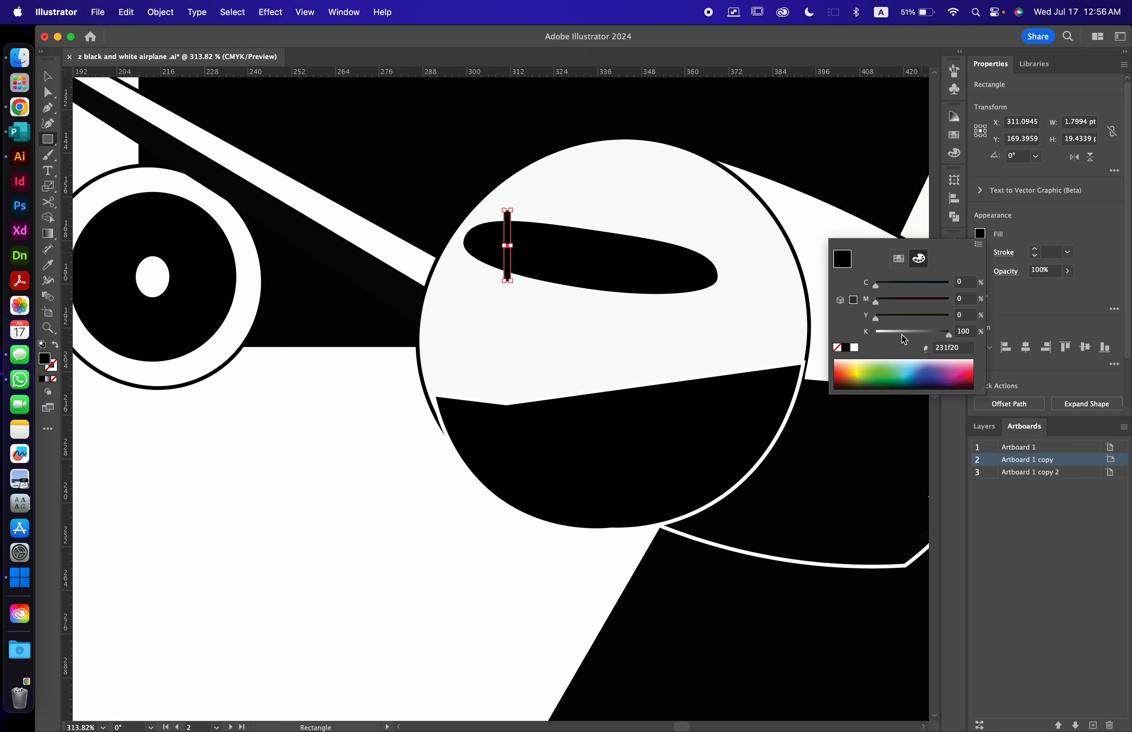
pyautogui.click(898, 259)
pyautogui.click(902, 281)
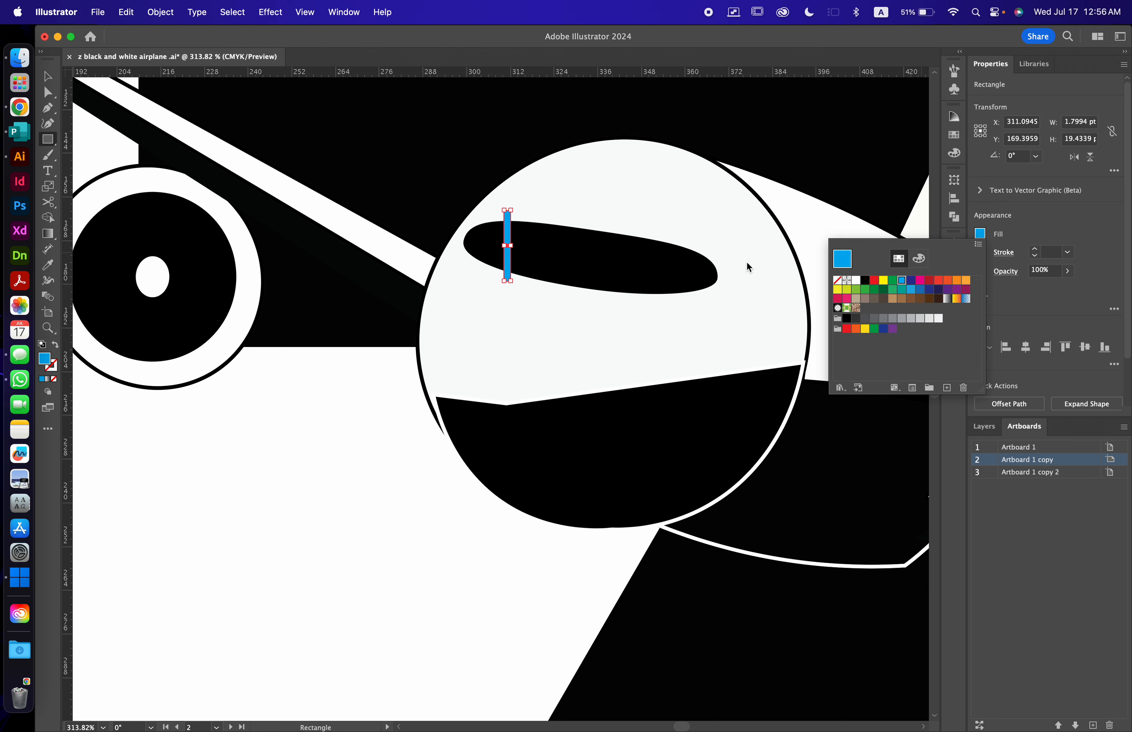
pyautogui.click(655, 261)
# Rotate the blue strip to about 349.5° and place three copies of it at intervals along the cockpit window.
pyautogui.press('v')
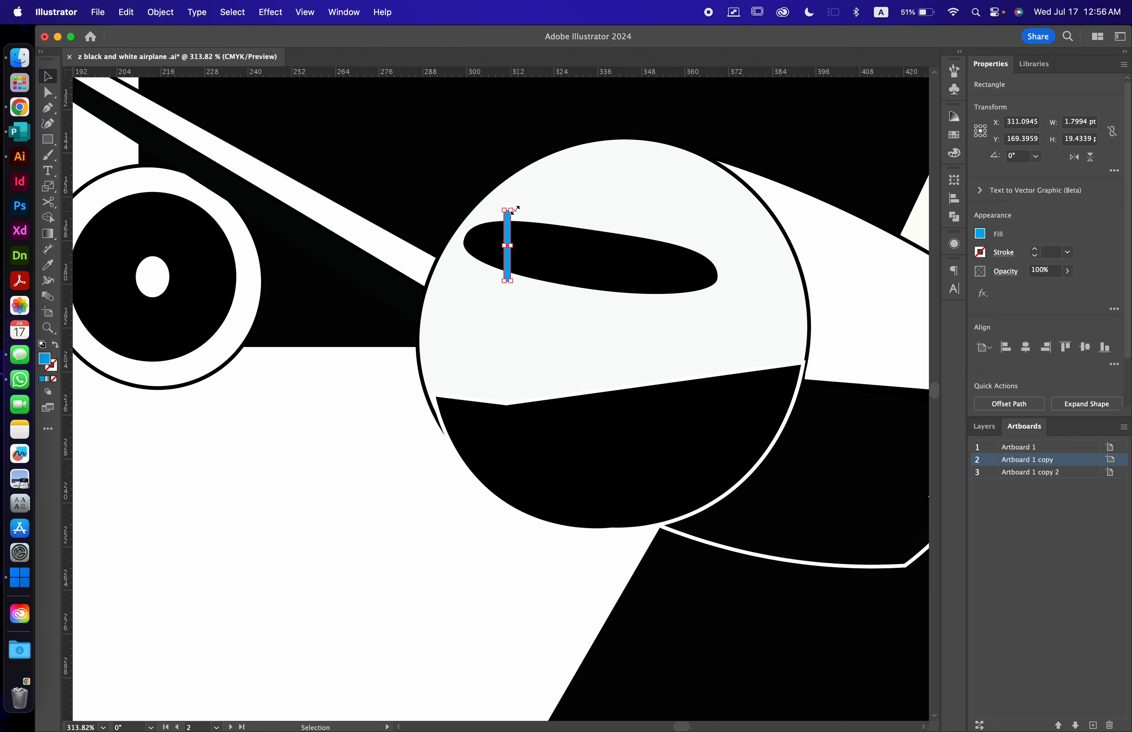
pyautogui.moveTo(511, 222); pyautogui.dragTo(524, 209)
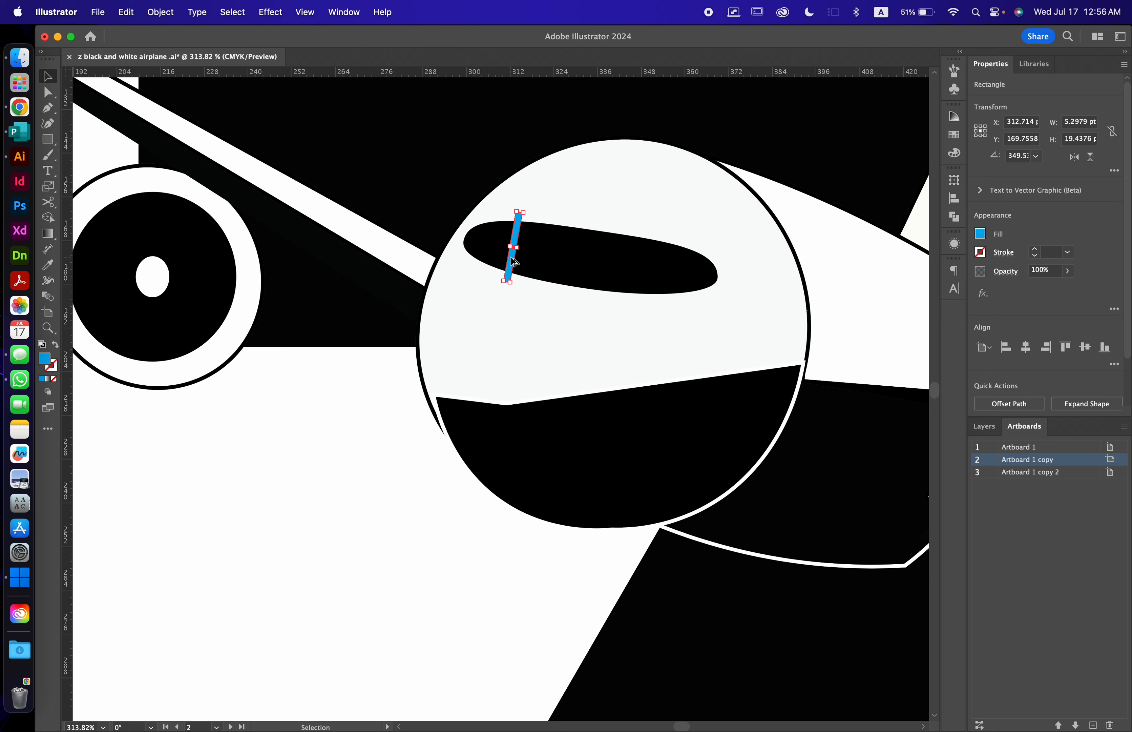
pyautogui.moveTo(513, 261); pyautogui.dragTo(658, 282)
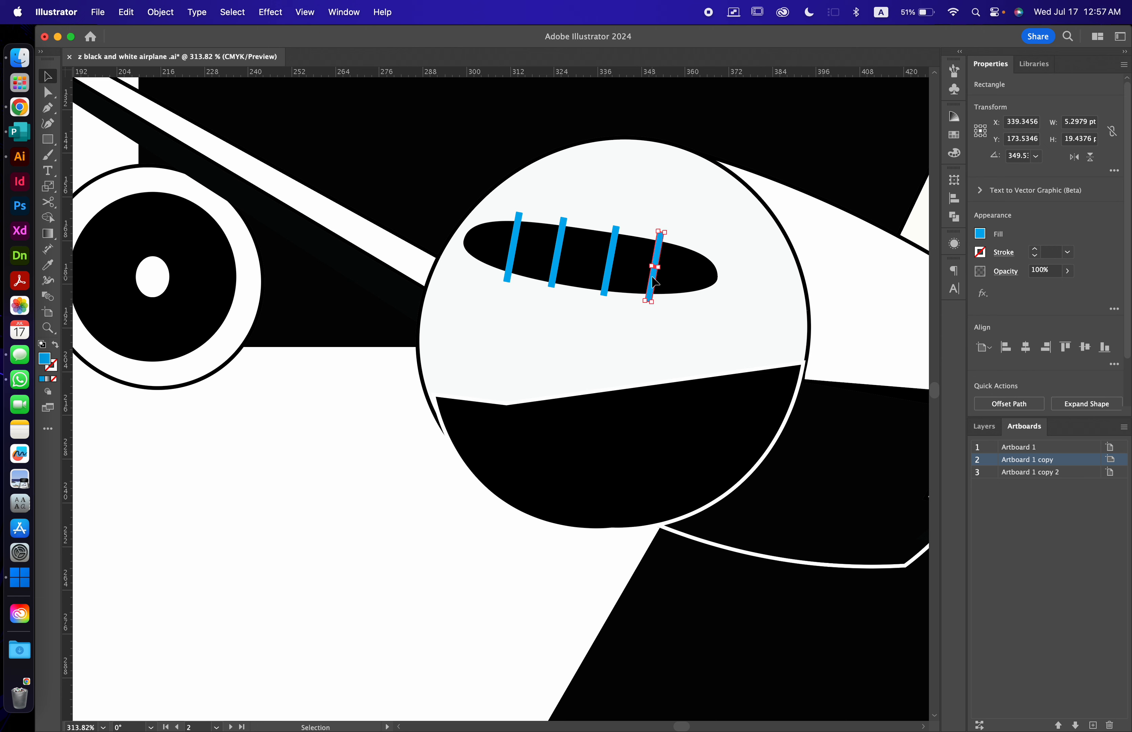
# Pull the top-centre anchor point of the black cockpit window slightly upward.
pyautogui.click(595, 254)
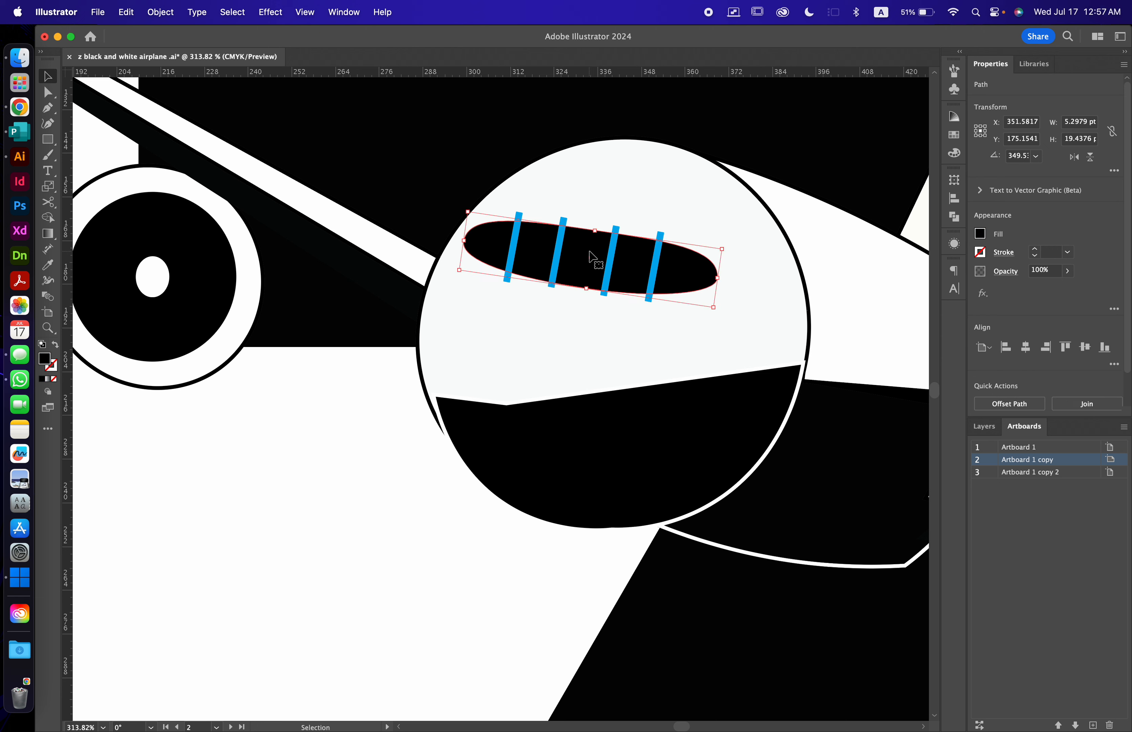
pyautogui.press('a')
pyautogui.click(594, 233)
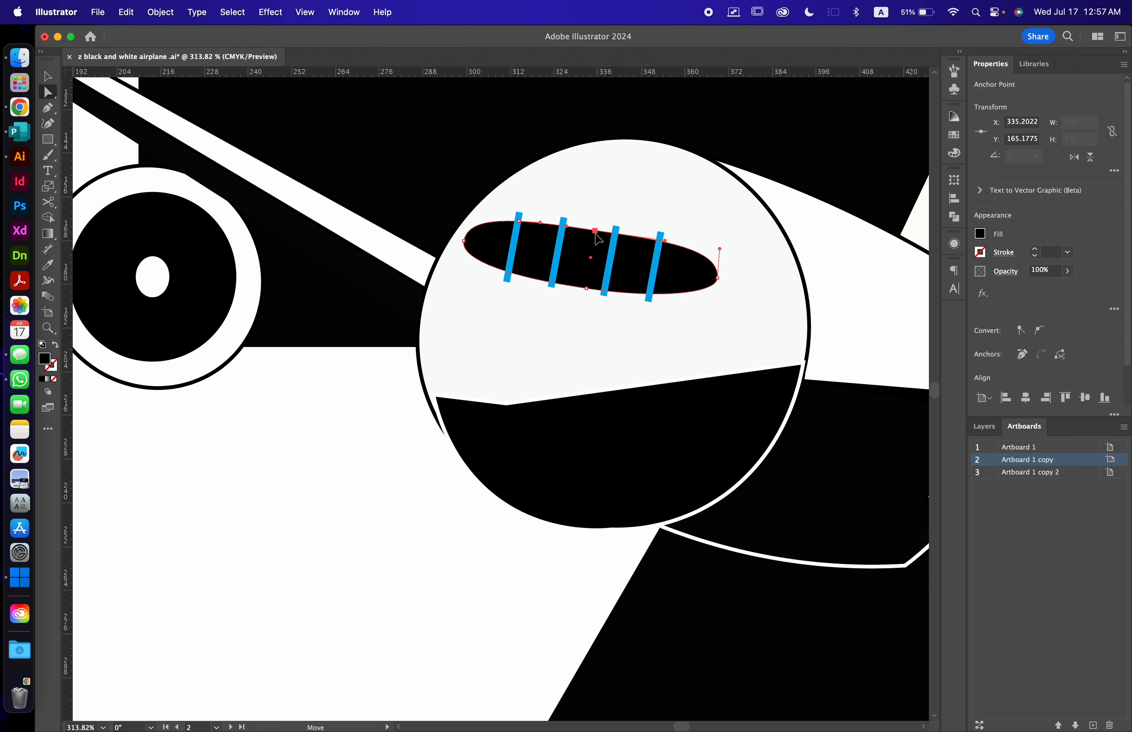
pyautogui.moveTo(598, 240); pyautogui.dragTo(595, 227)
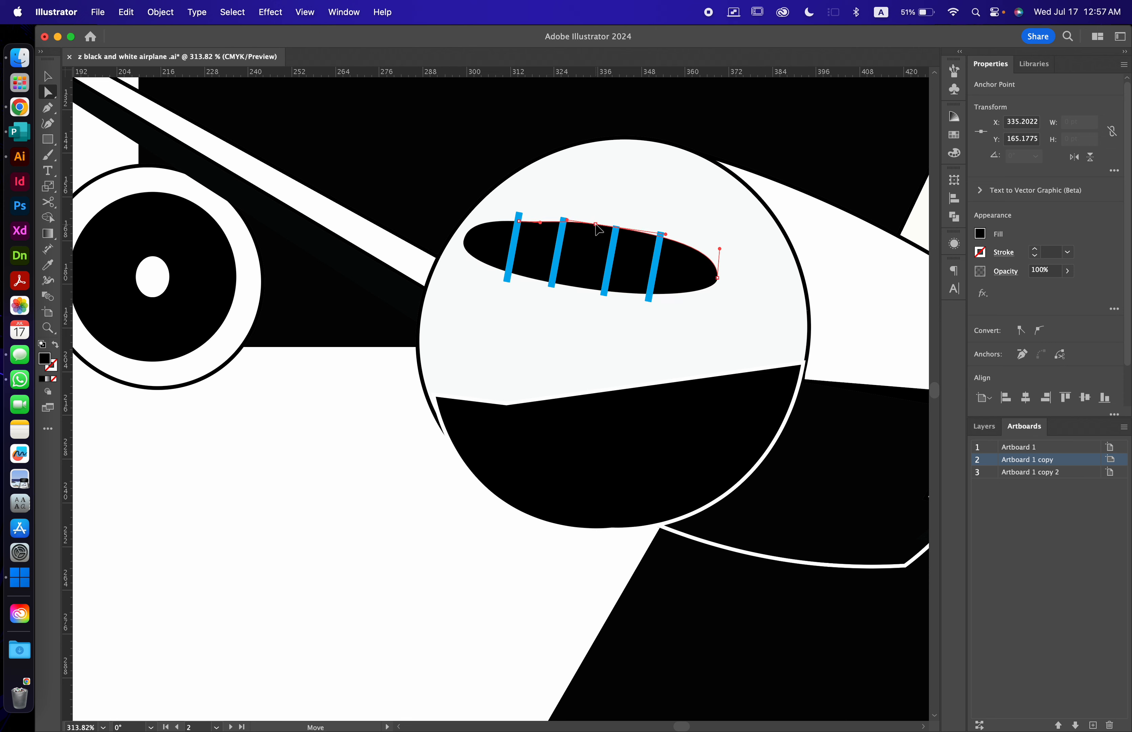
pyautogui.press('v')
pyautogui.press('a')
pyautogui.click(603, 209)
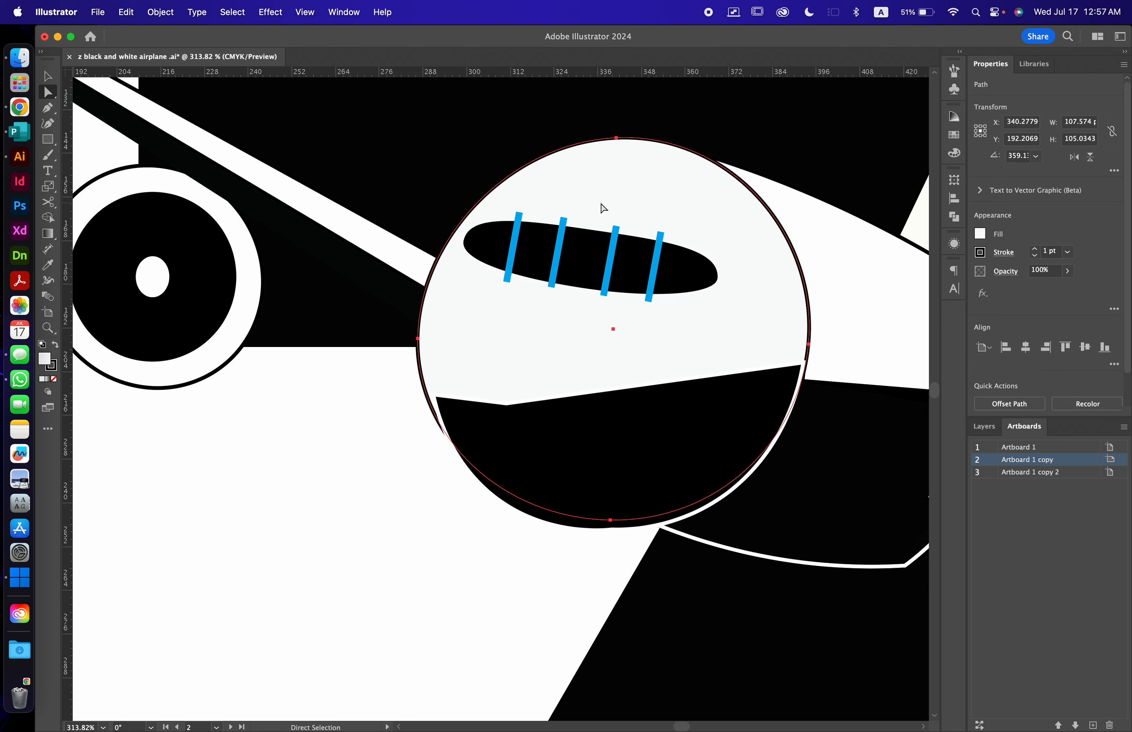
pyautogui.click(583, 258)
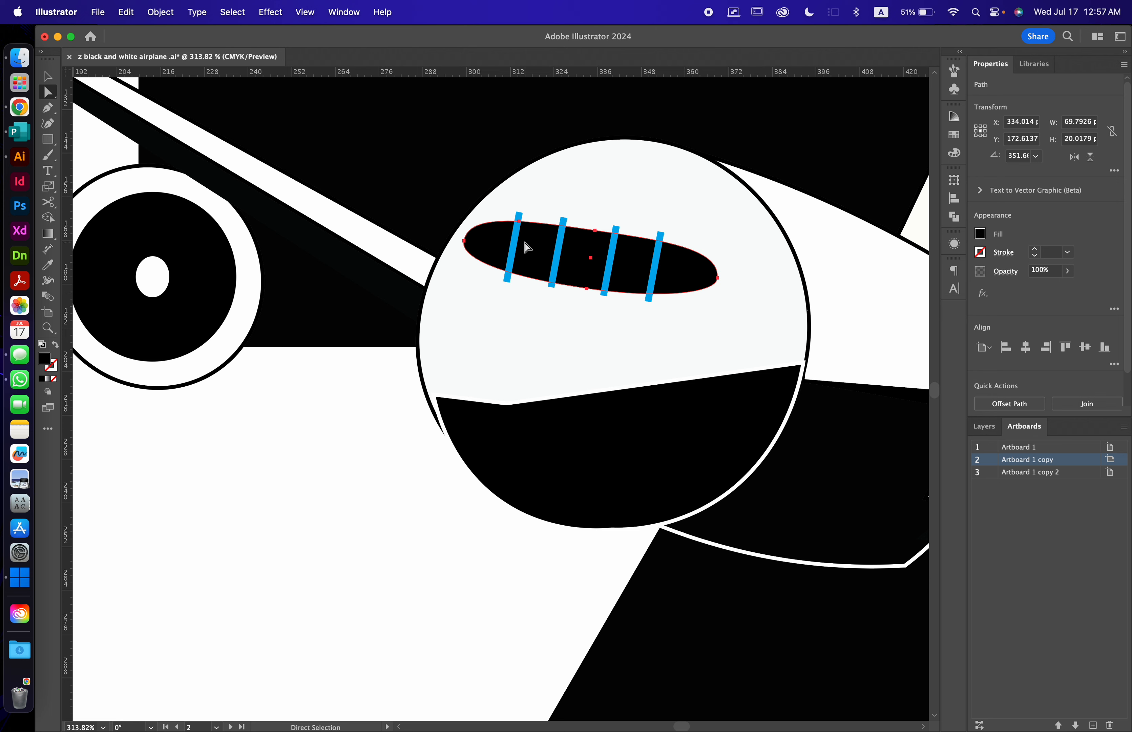
pyautogui.press('v')
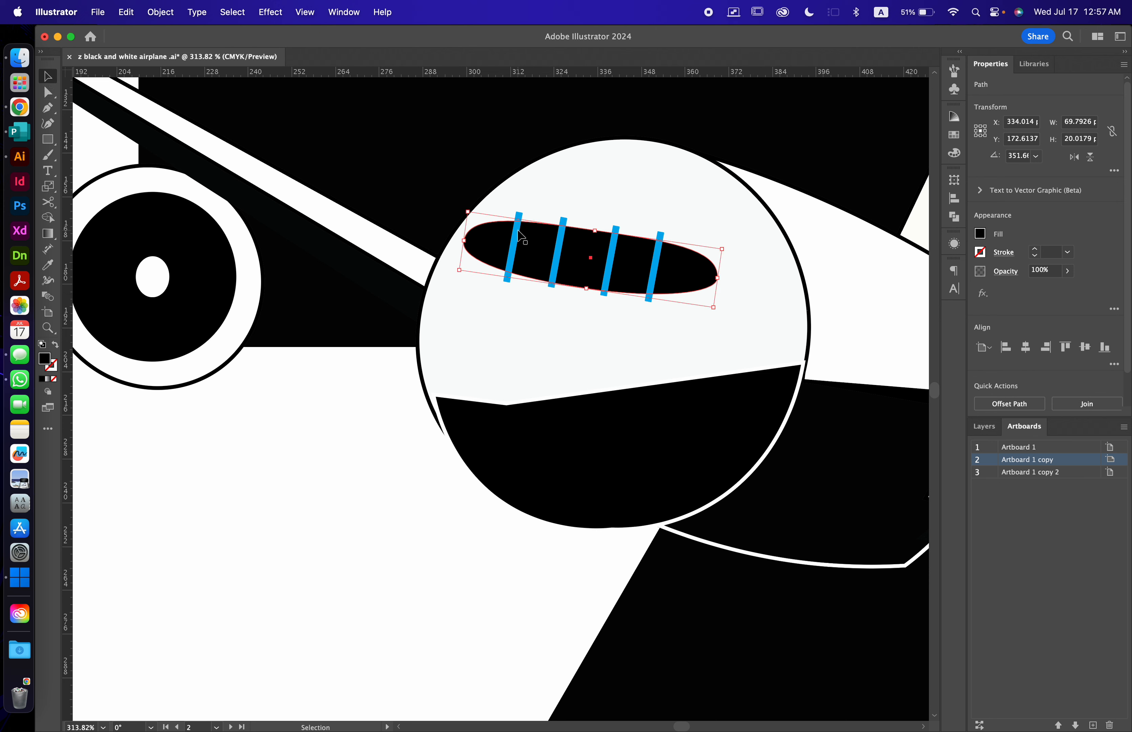
pyautogui.click(493, 250)
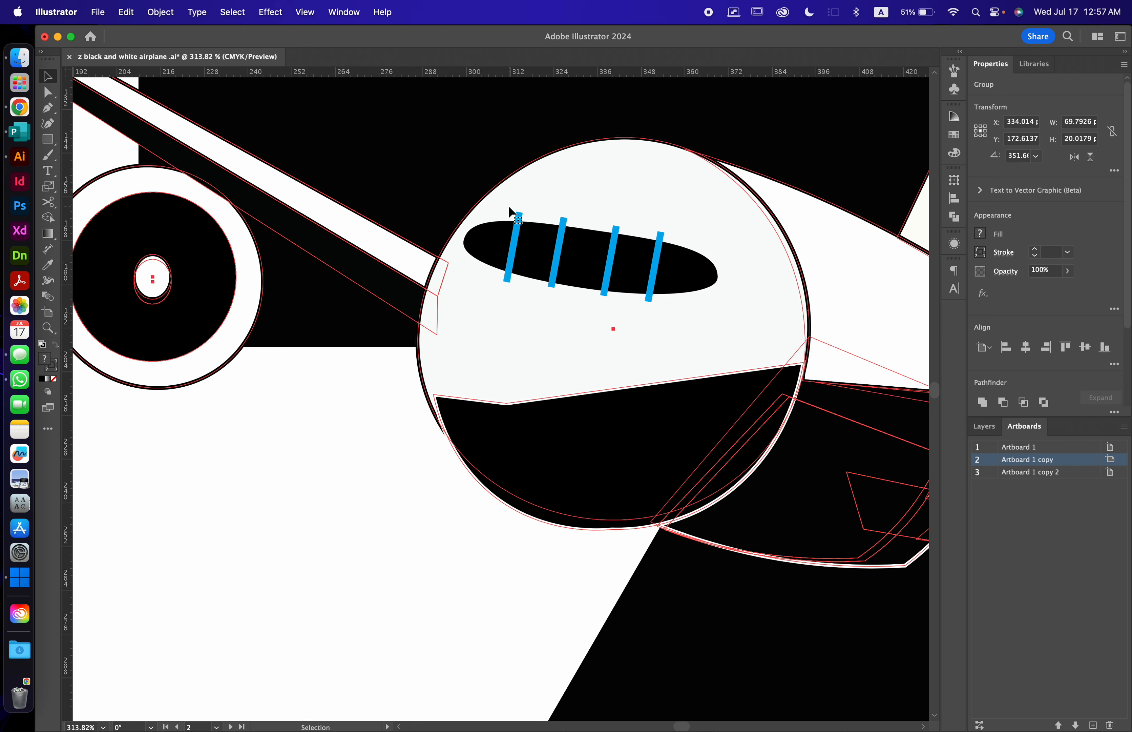
pyautogui.doubleClick(505, 245)
pyautogui.click(332, 455)
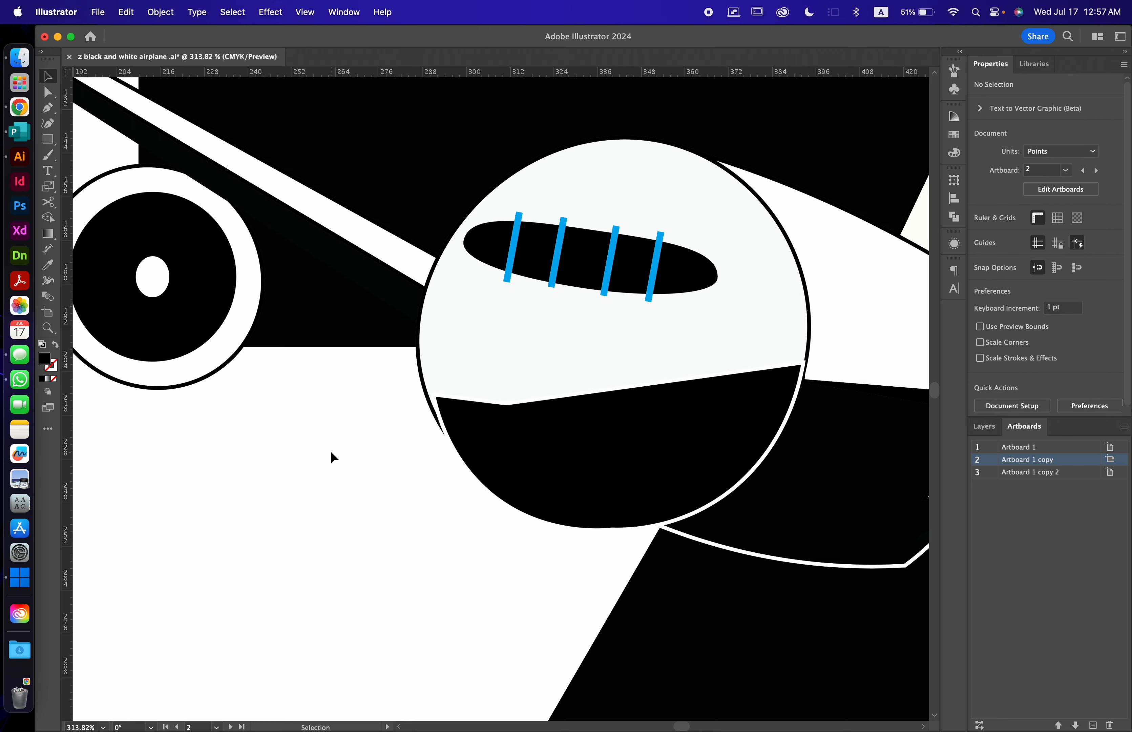
# Cut the first blue strip, nearest the left wing, out of the black cockpit window with Pathfinder Minus Front.
pyautogui.click(478, 240)
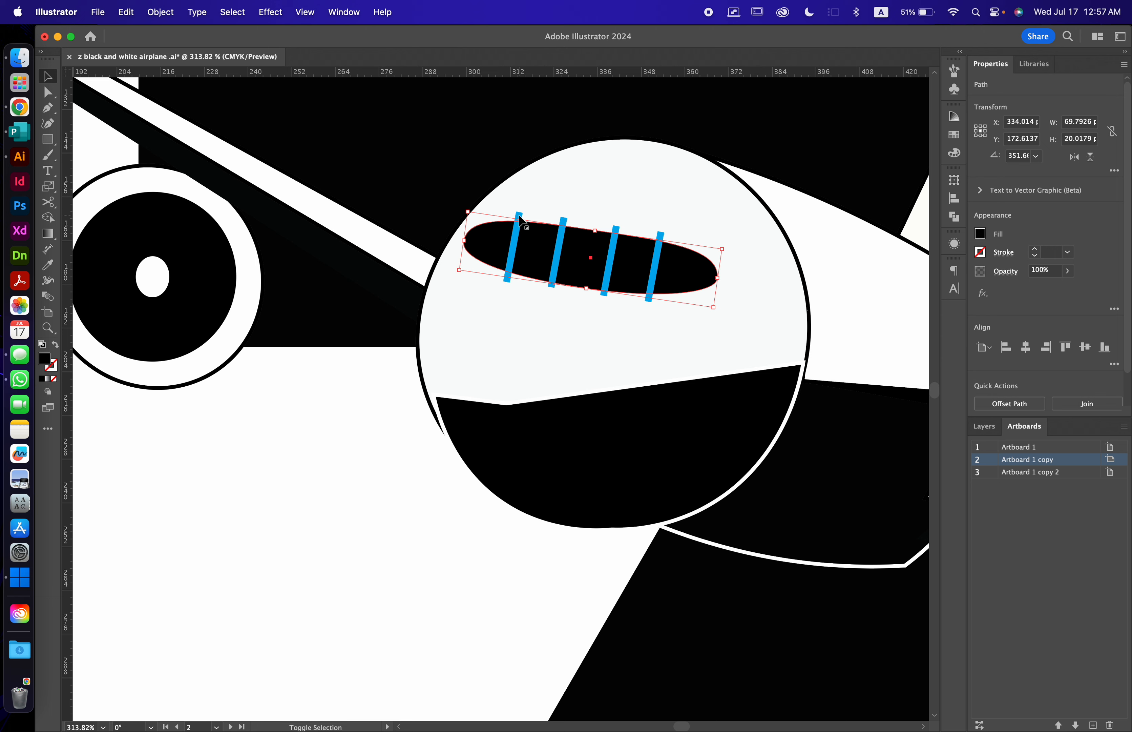
pyautogui.keyDown('shift'); pyautogui.click(520, 221); pyautogui.keyUp('shift')
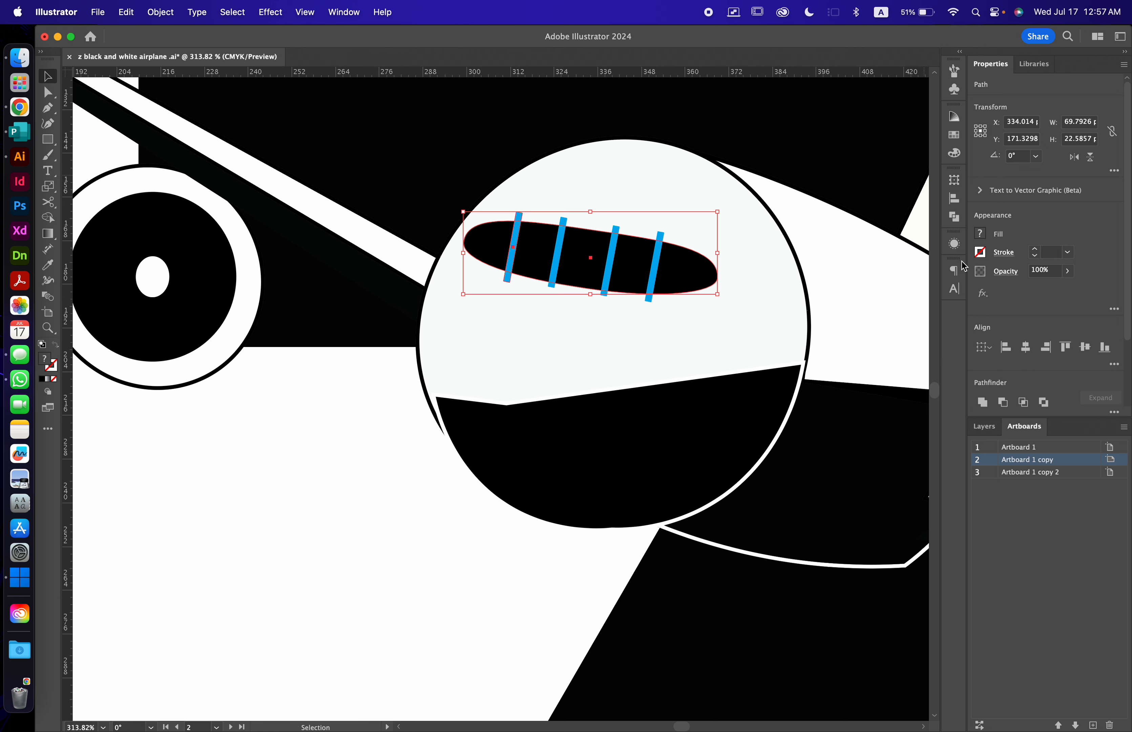
pyautogui.click(954, 218)
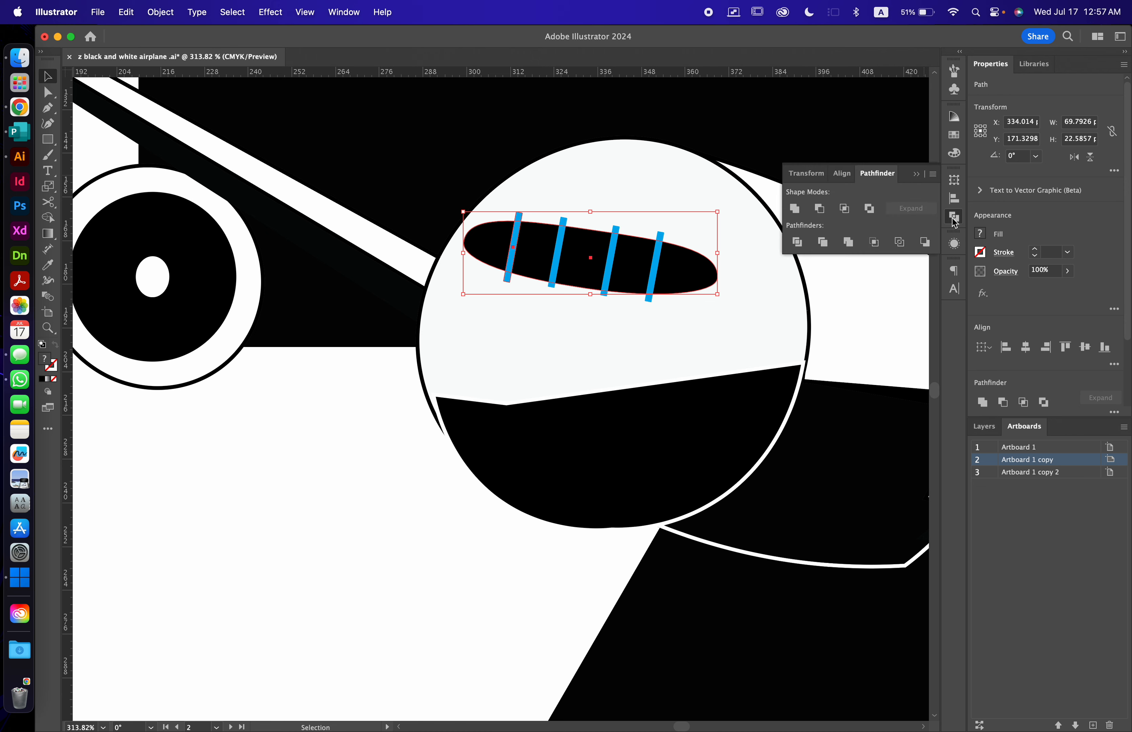
pyautogui.click(345, 13)
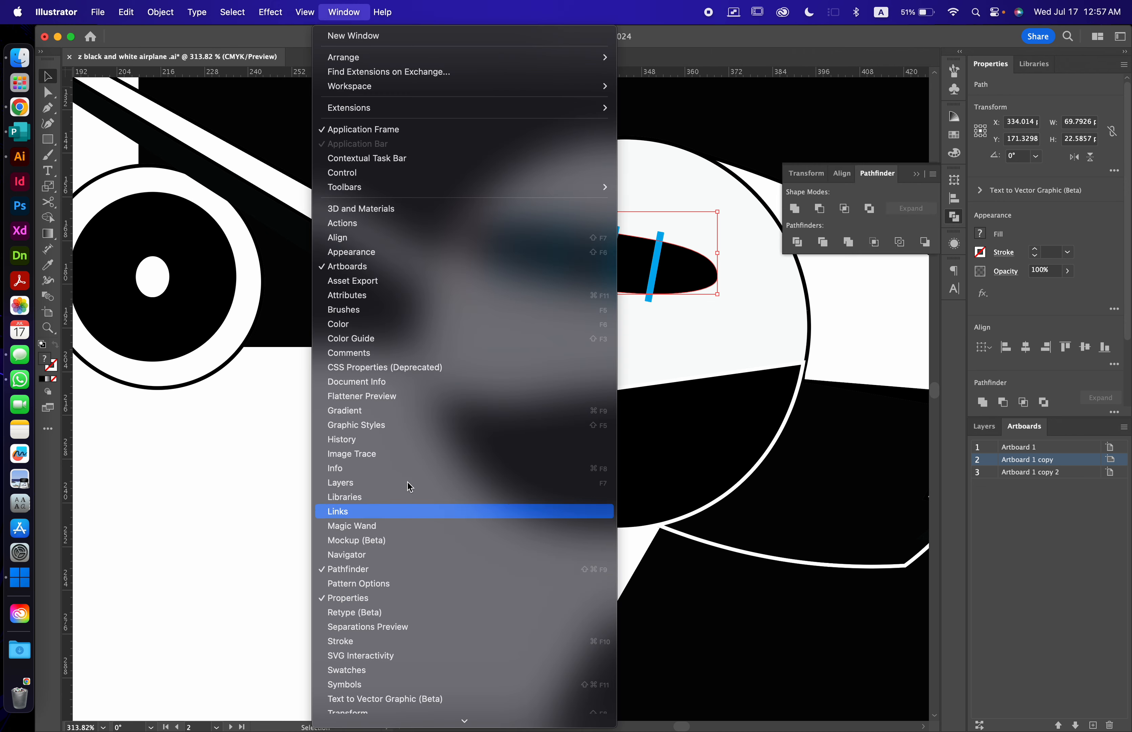
pyautogui.click(820, 210)
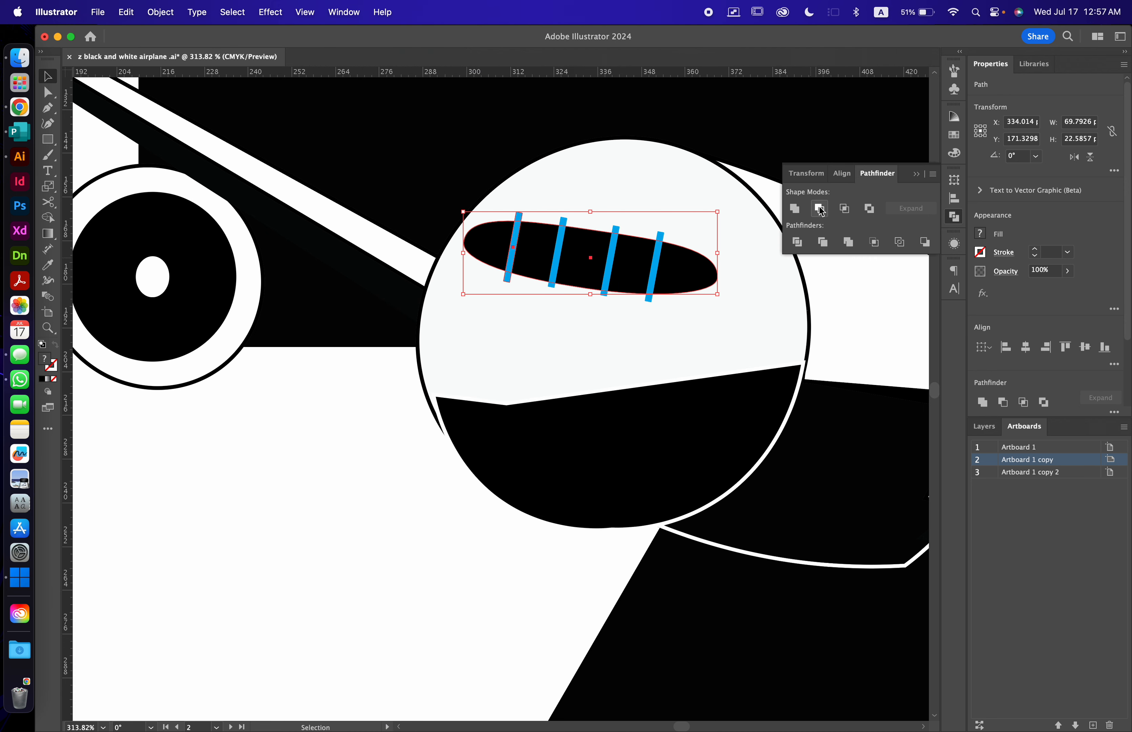
pyautogui.click(820, 211)
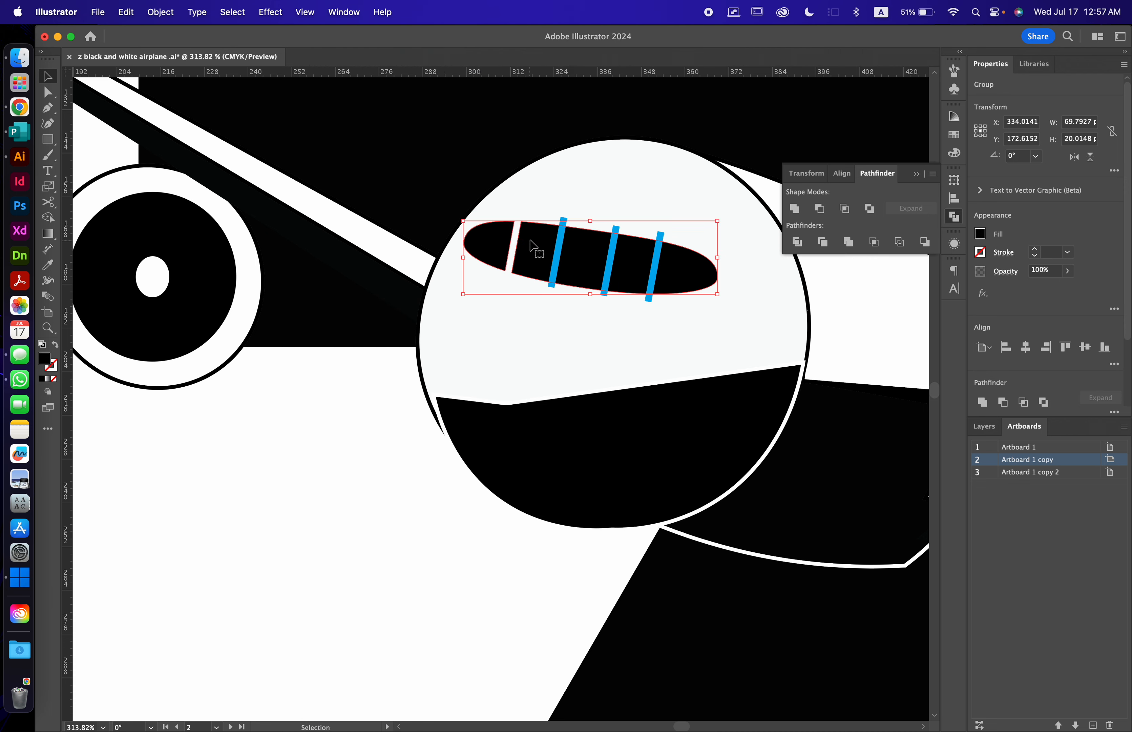
pyautogui.click(395, 574)
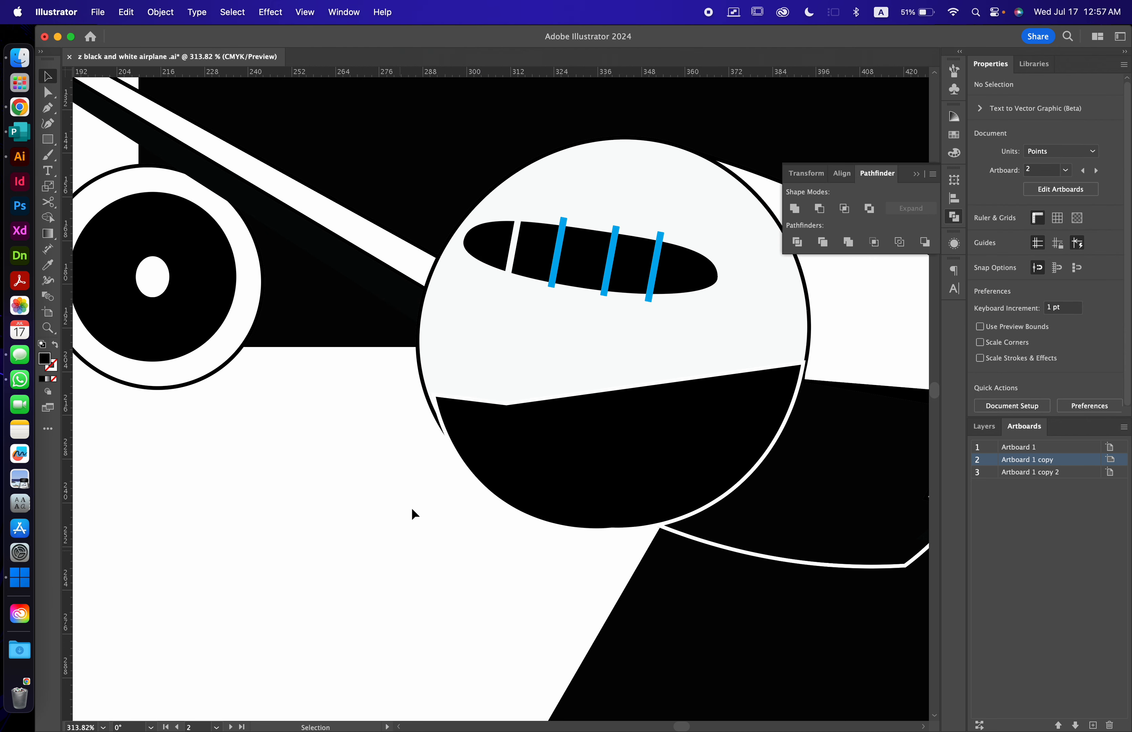
# Try to subtract the second blue strip from the whole grouped cockpit window with Minus Front.
pyautogui.click(537, 268)
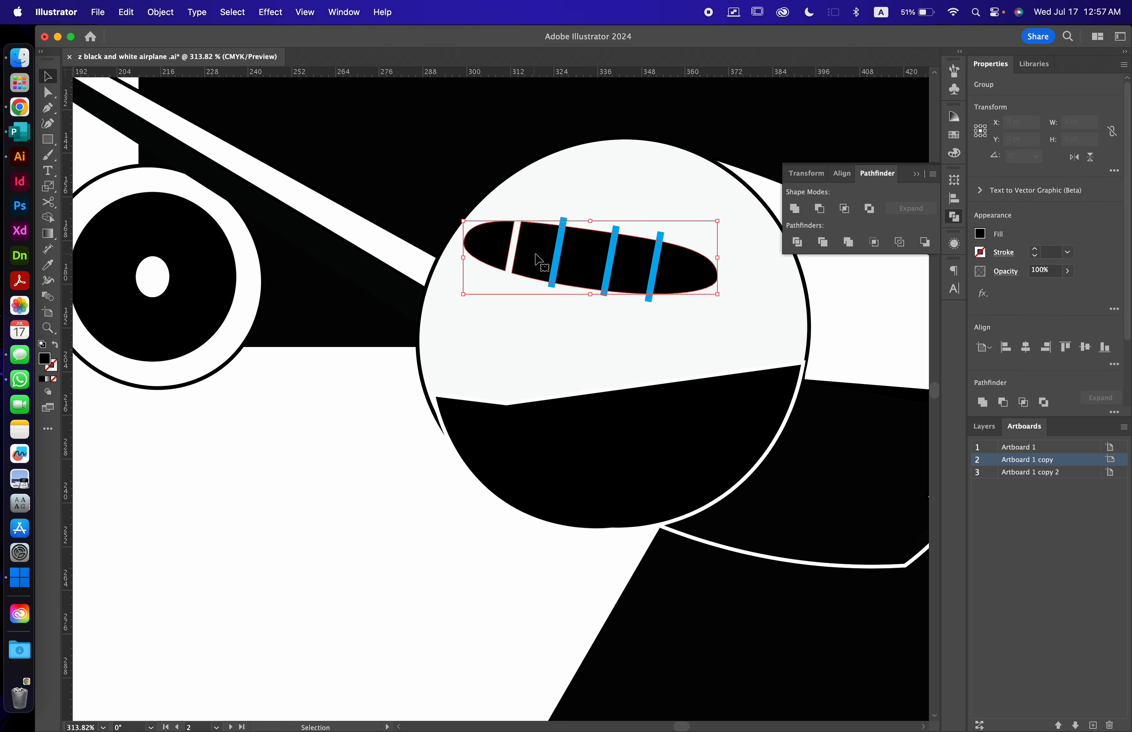
pyautogui.keyDown('shift'); pyautogui.click(564, 229); pyautogui.keyUp('shift')
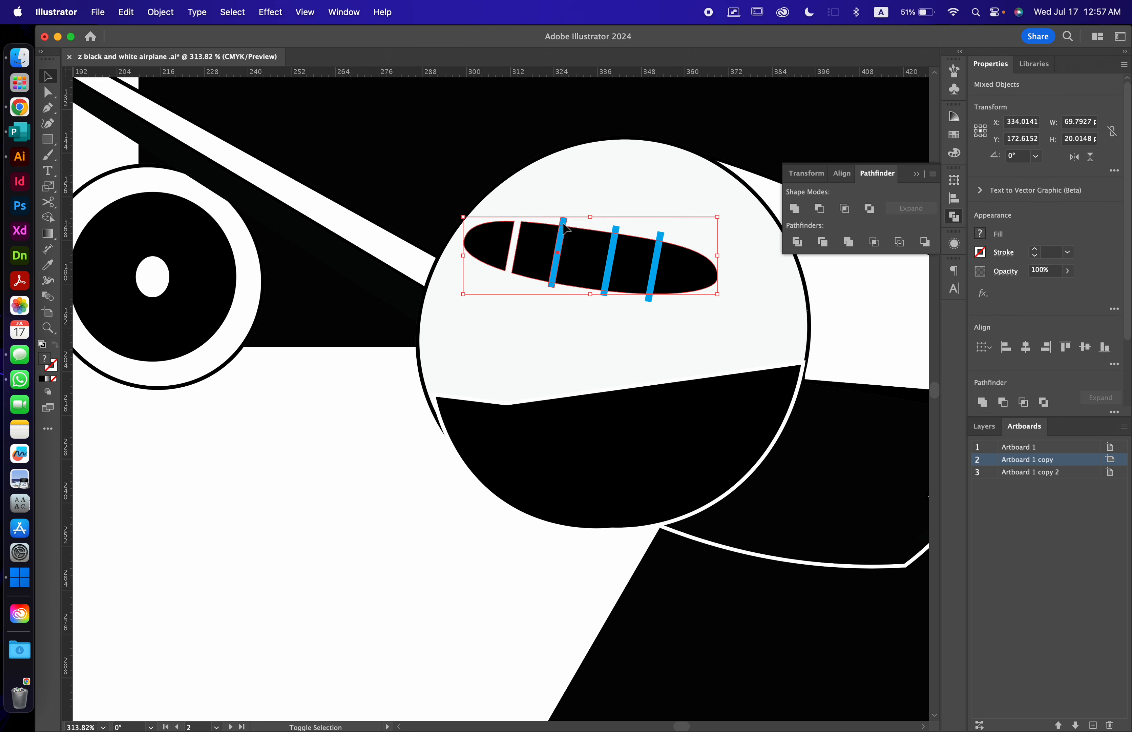
pyautogui.click(819, 210)
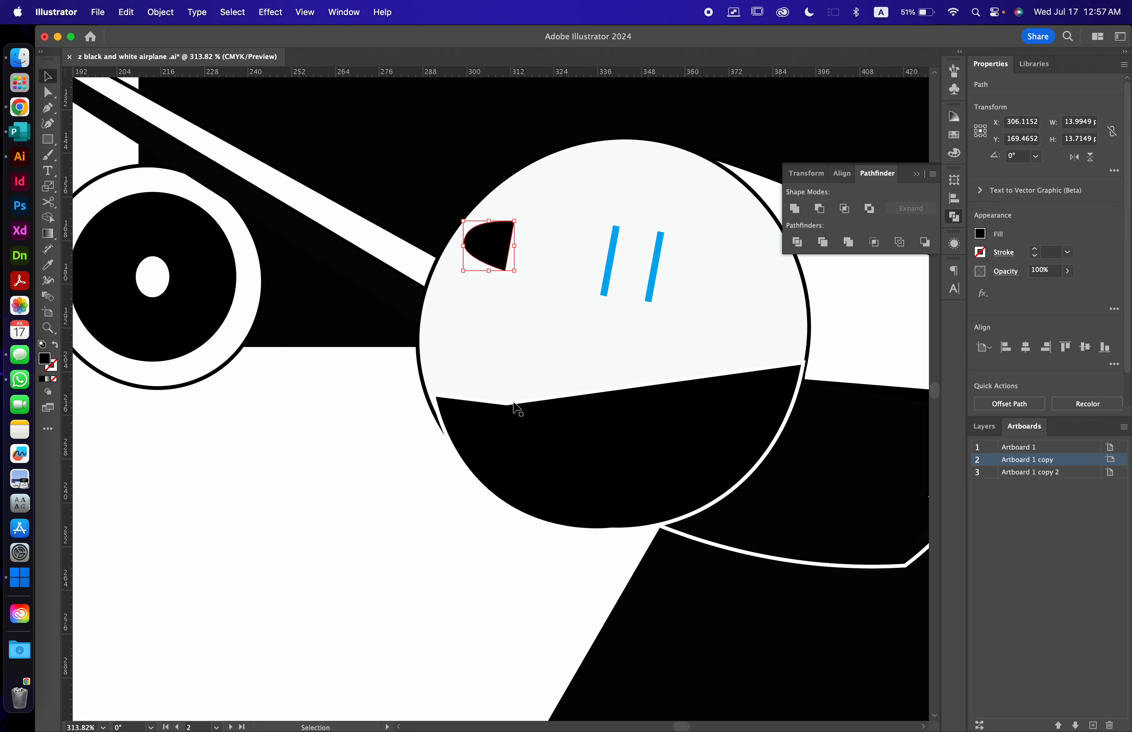
pyautogui.press('cmd+z')
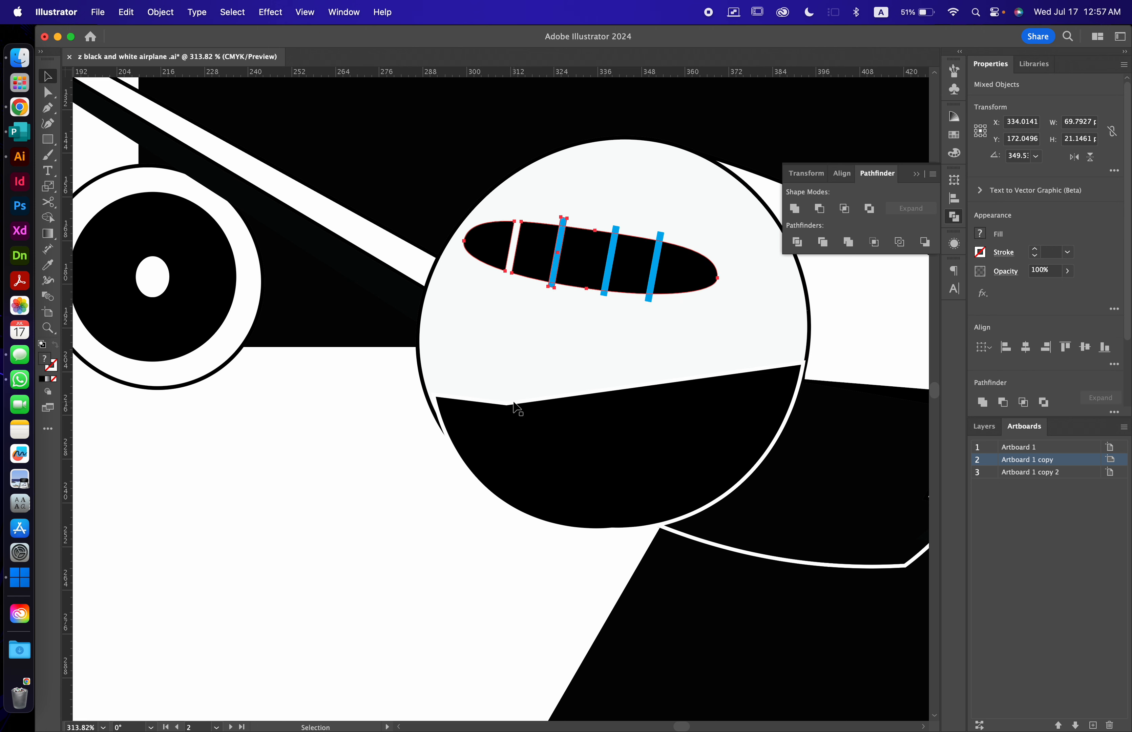
pyautogui.click(383, 405)
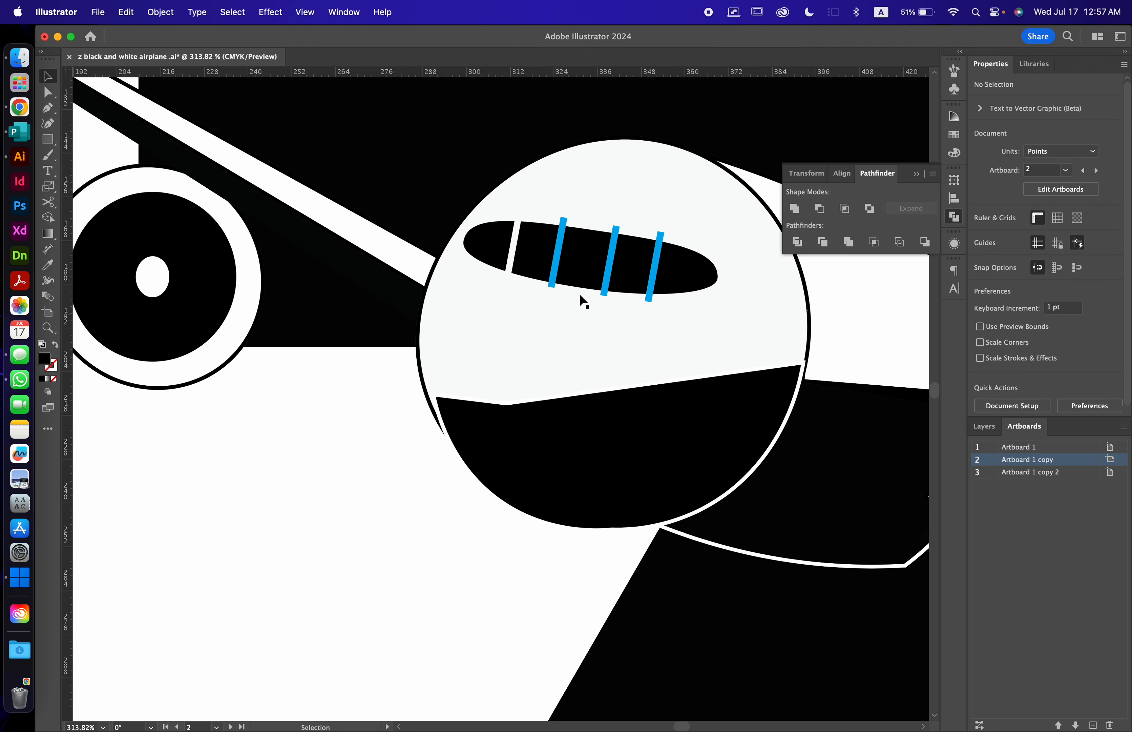
# Cut the second blue strip out of only the large black window piece beneath it with Minus Front.
pyautogui.click(541, 253)
pyautogui.press('a')
pyautogui.click(412, 492)
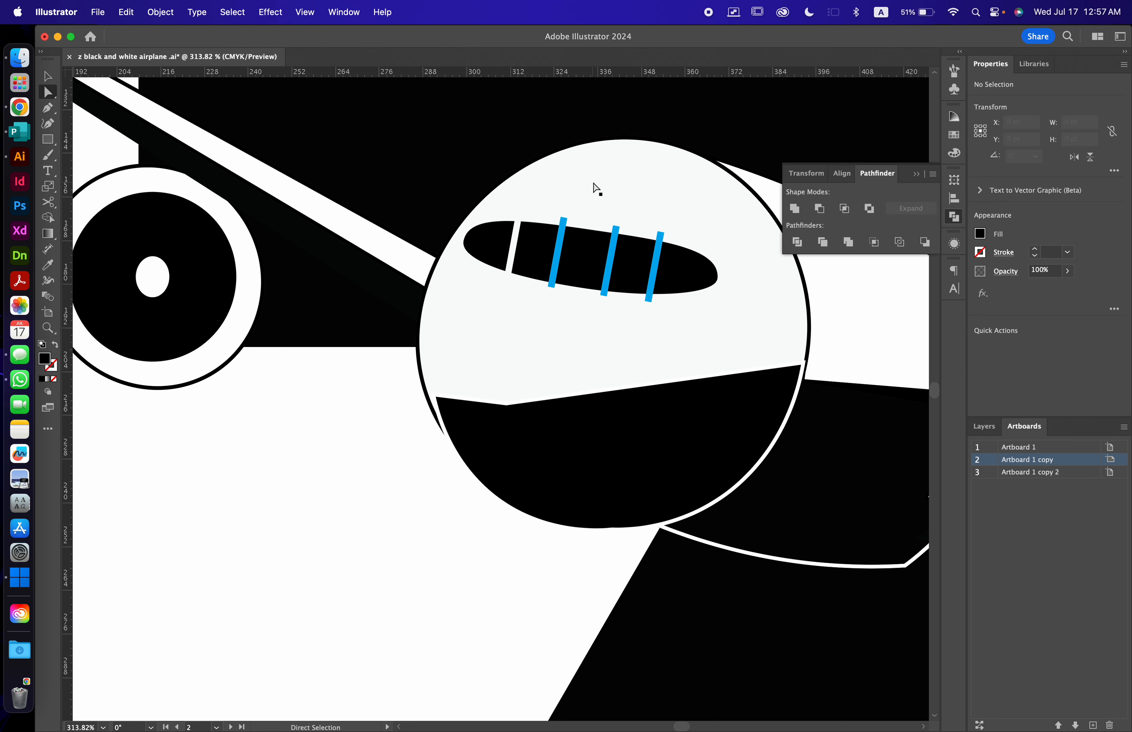
pyautogui.click(542, 243)
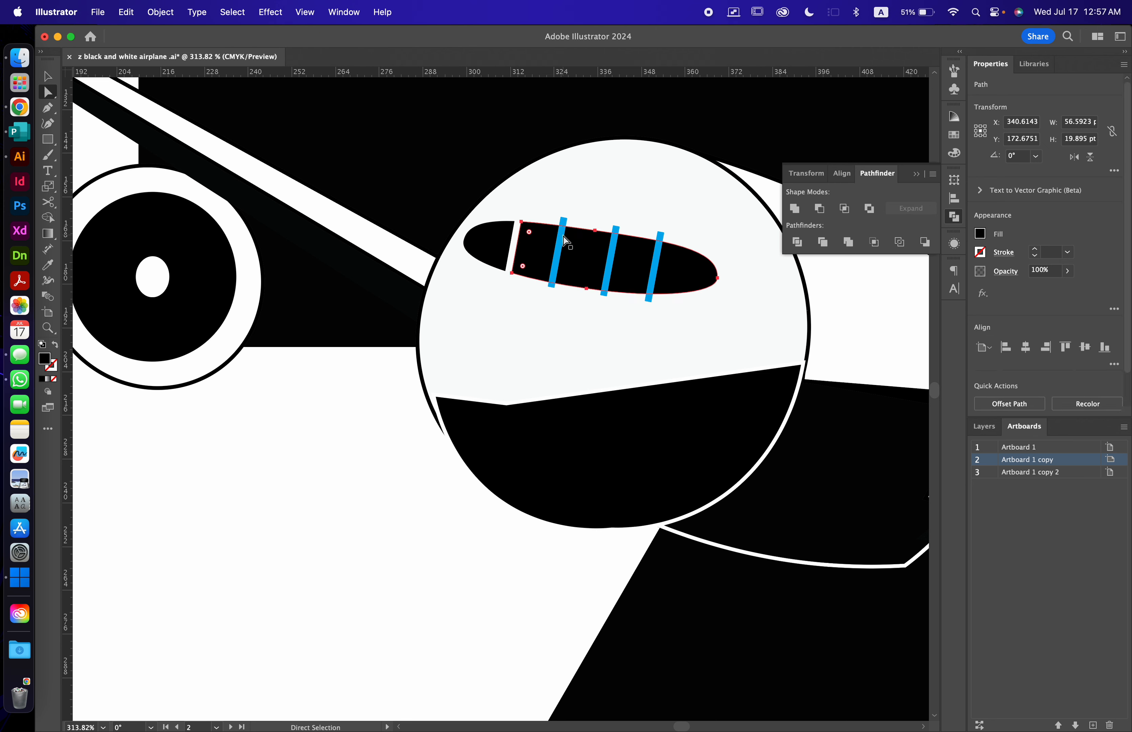
pyautogui.press('v')
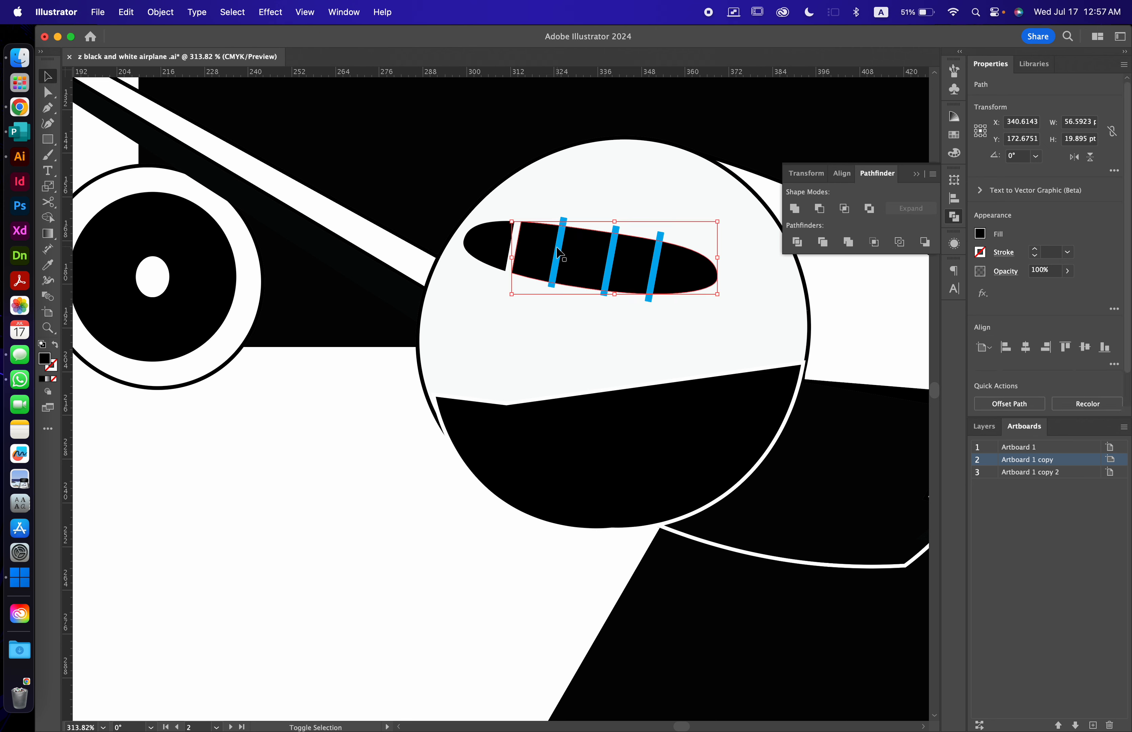
pyautogui.keyDown('shift'); pyautogui.click(559, 259); pyautogui.keyUp('shift')
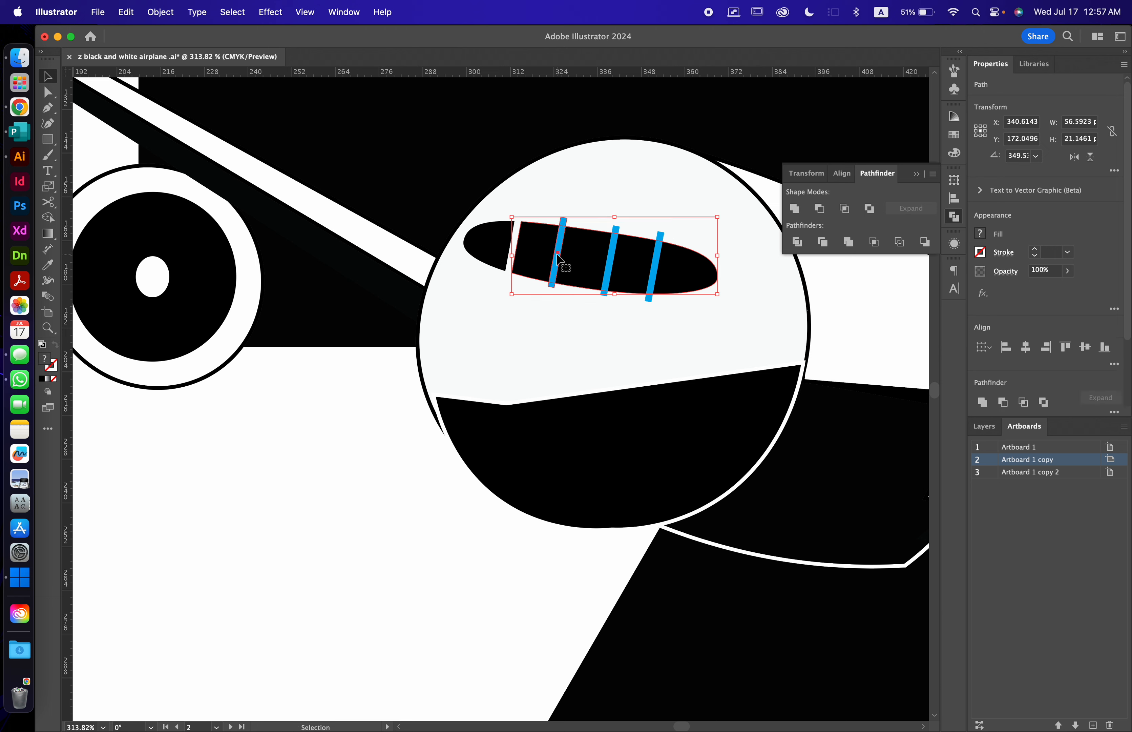
pyautogui.click(818, 209)
pyautogui.click(376, 508)
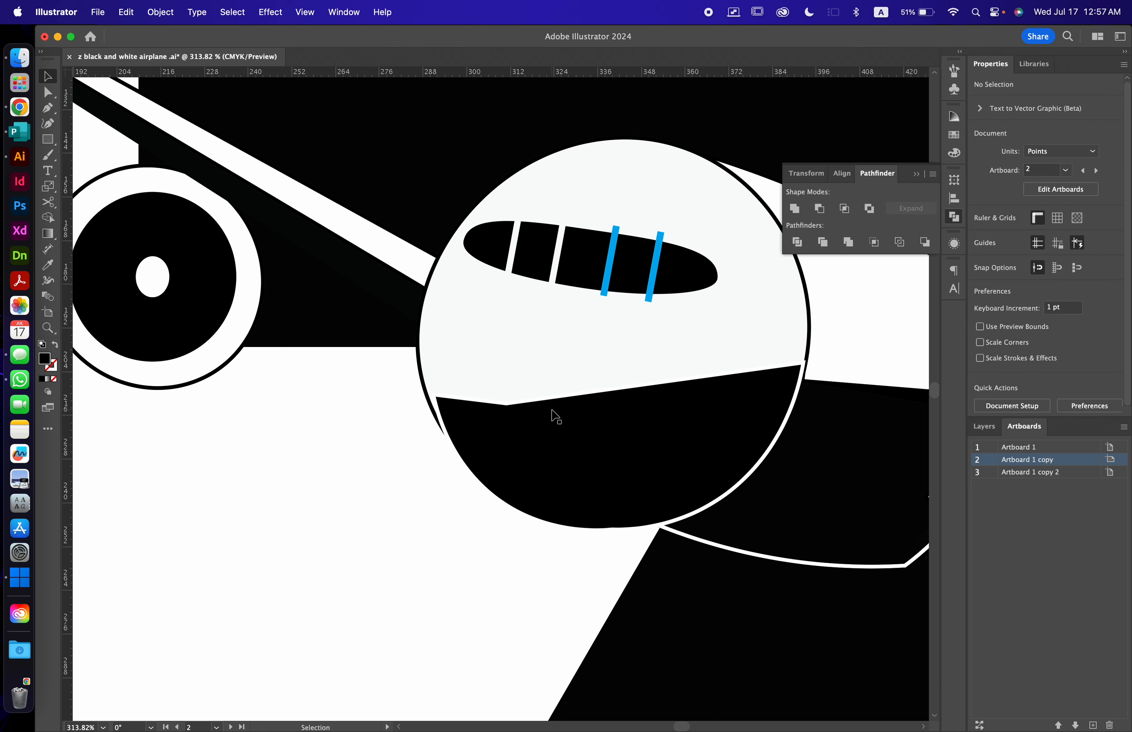
# Subtract the third blue strip from the black window piece it crosses, using Minus Front.
pyautogui.press('a')
pyautogui.click(576, 248)
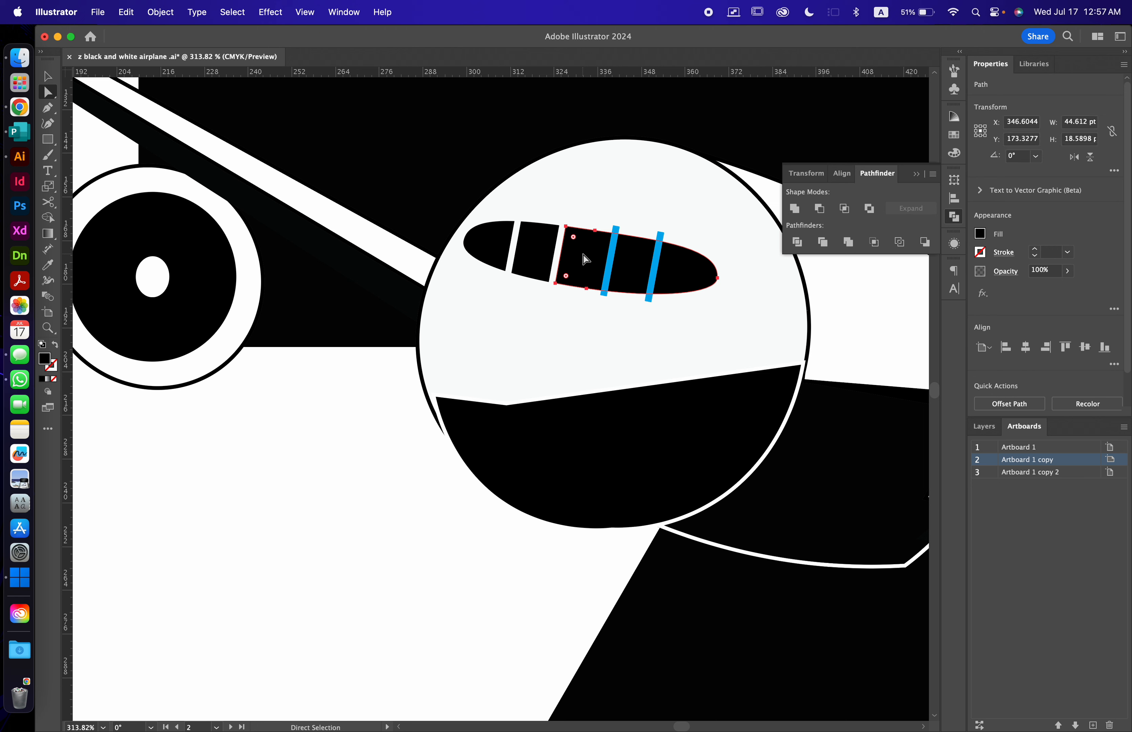
pyautogui.keyDown('shift'); pyautogui.click(613, 268); pyautogui.keyUp('shift')
pyautogui.click(819, 208)
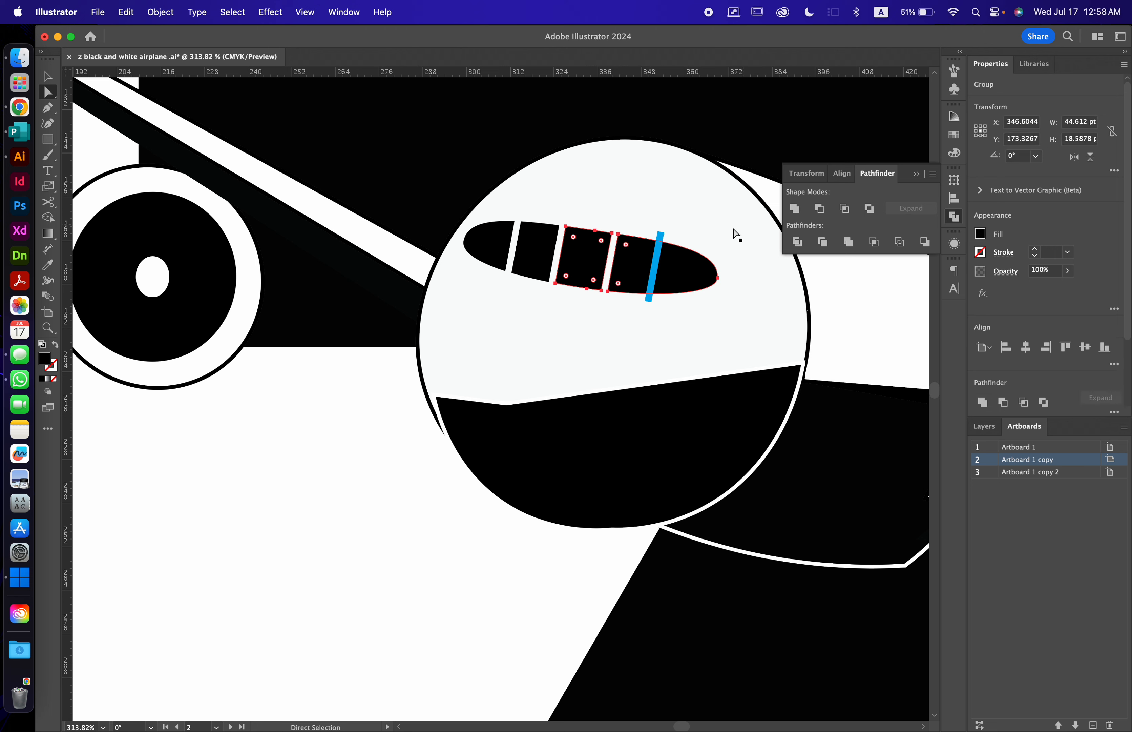
pyautogui.click(382, 503)
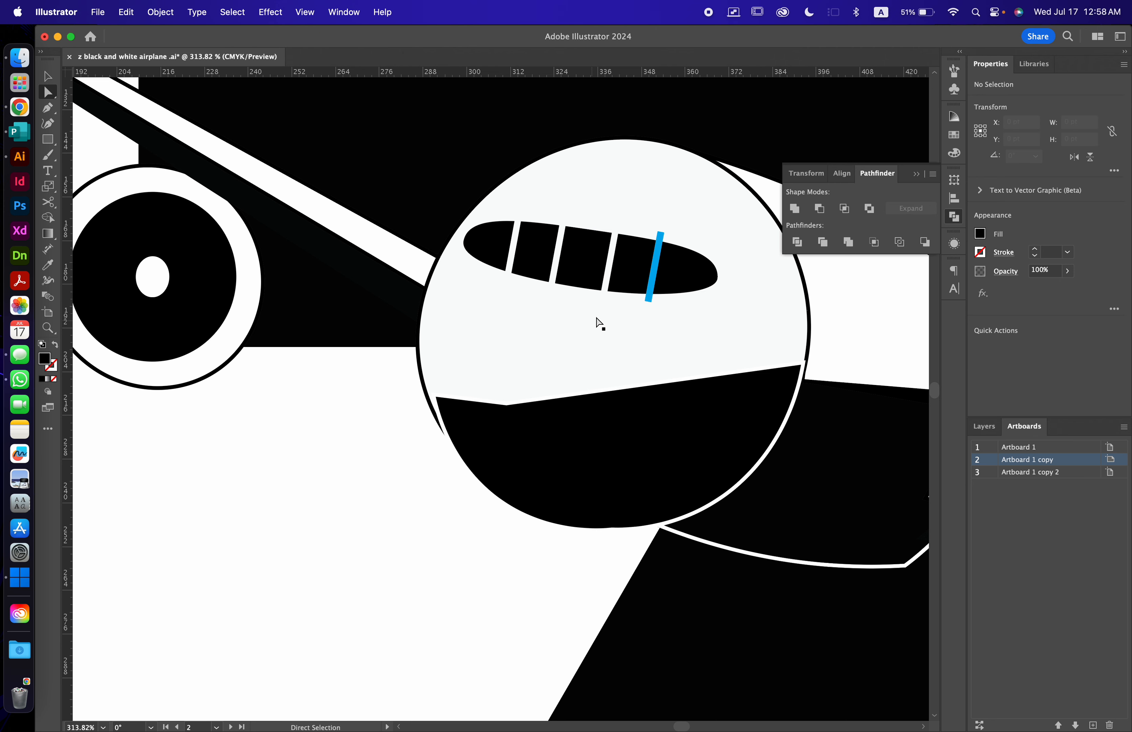
# Subtract the last blue strip from the rounded end piece of the cockpit window with Minus Front.
pyautogui.click(643, 269)
pyautogui.keyDown('shift'); pyautogui.click(658, 269); pyautogui.keyUp('shift')
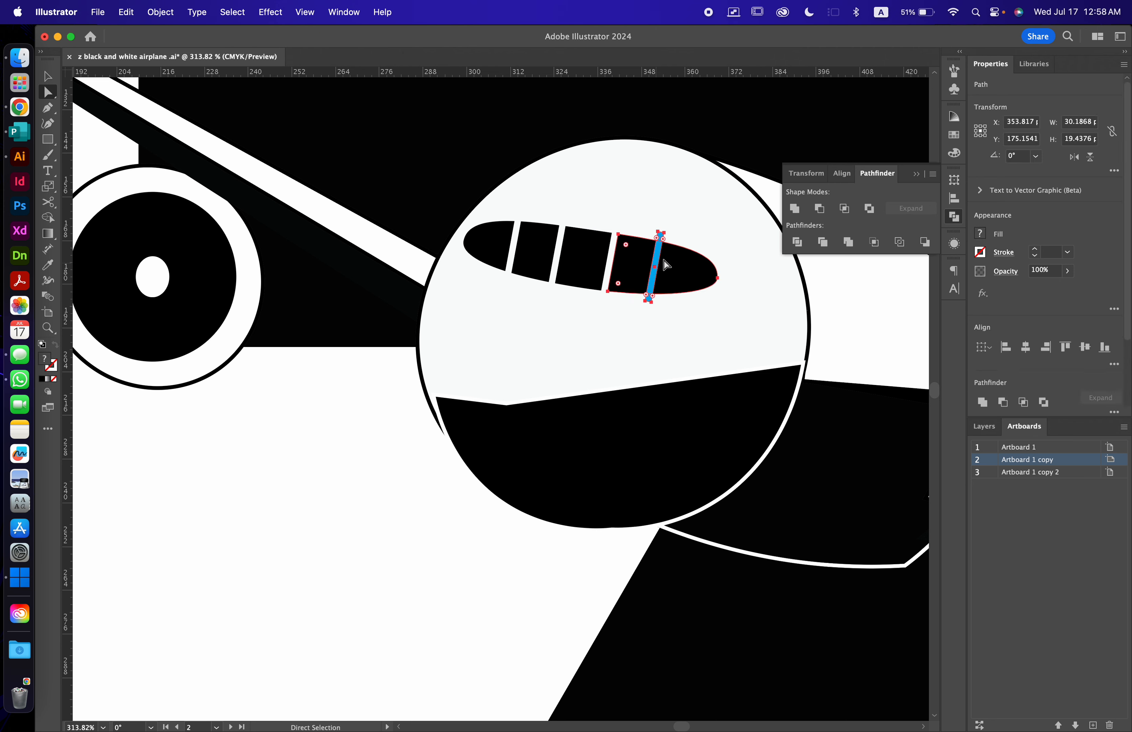
pyautogui.click(819, 210)
pyautogui.click(266, 506)
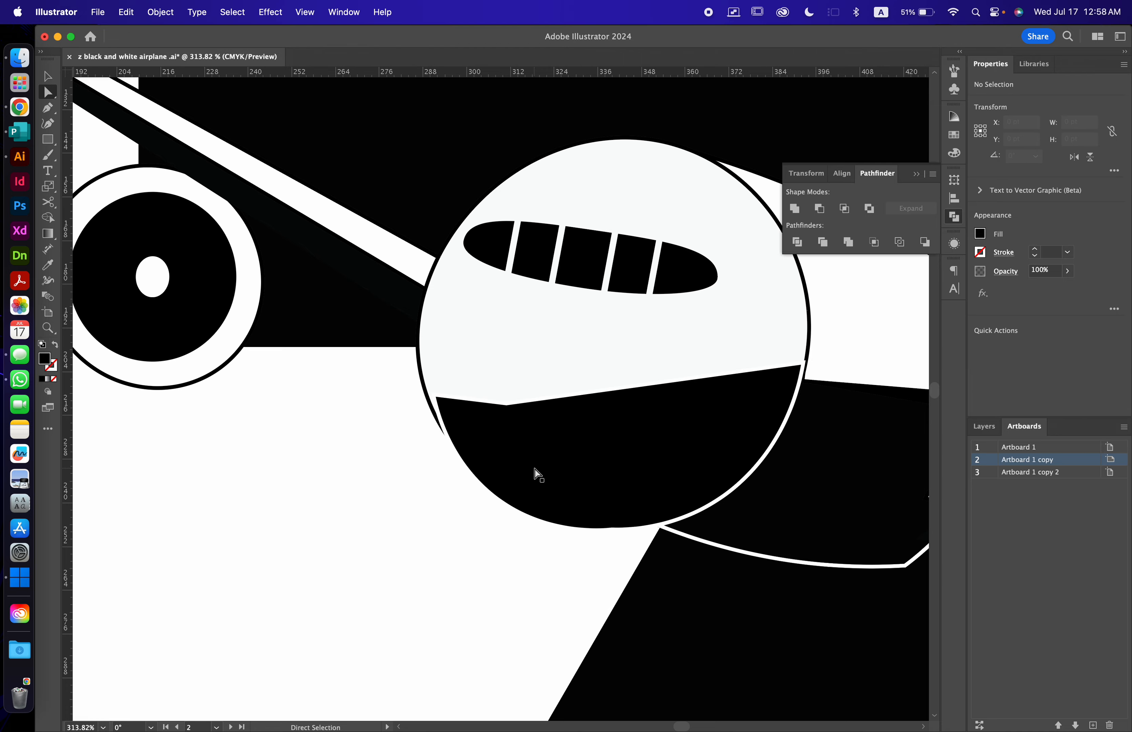
pyautogui.scroll(-6, 536, 470)
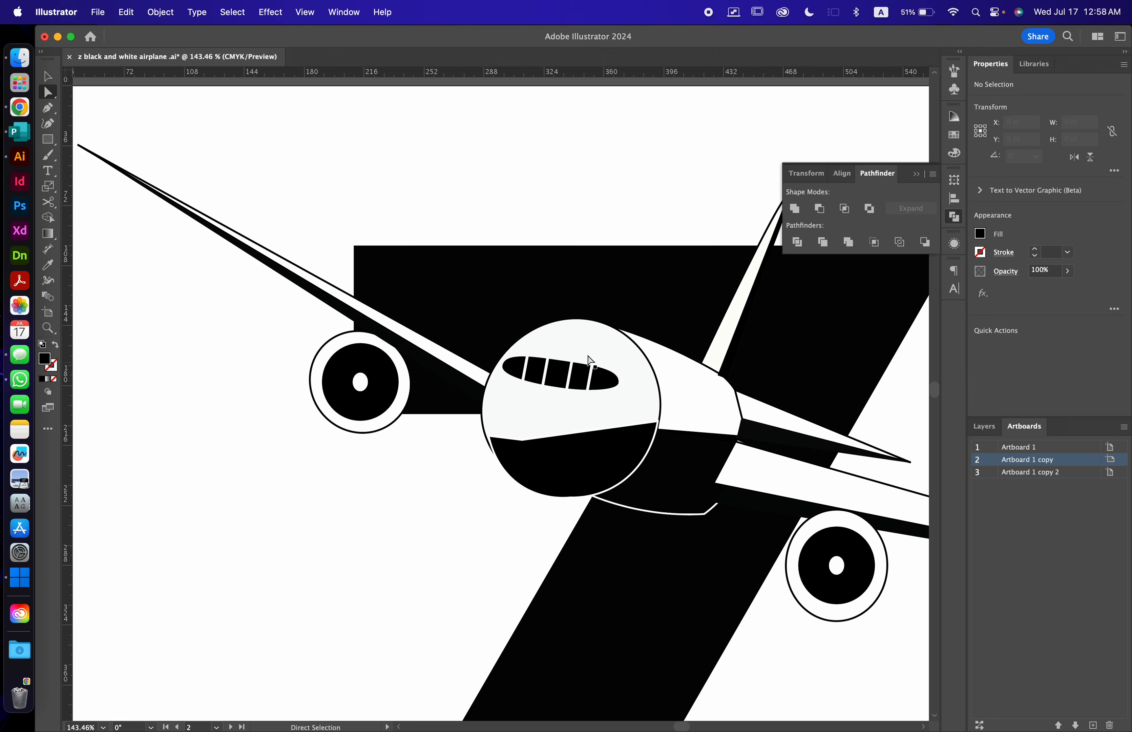
pyautogui.scroll(-5, 141, 383)
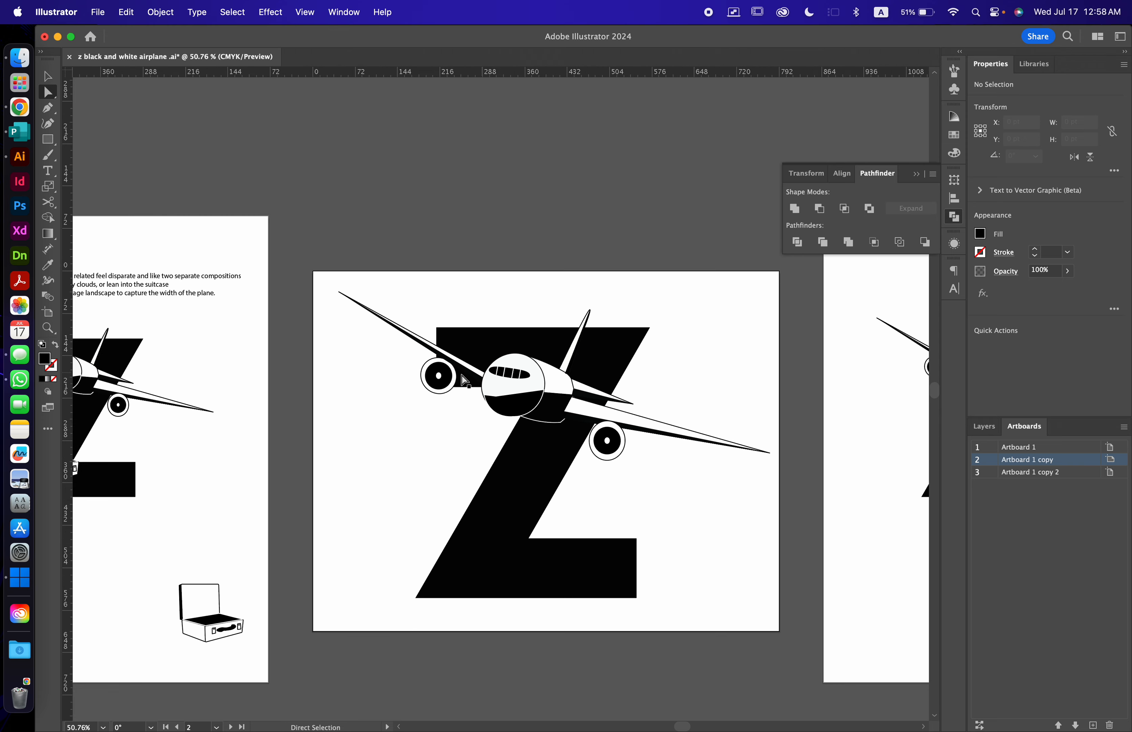
pyautogui.hscroll(-1, 141, 382)
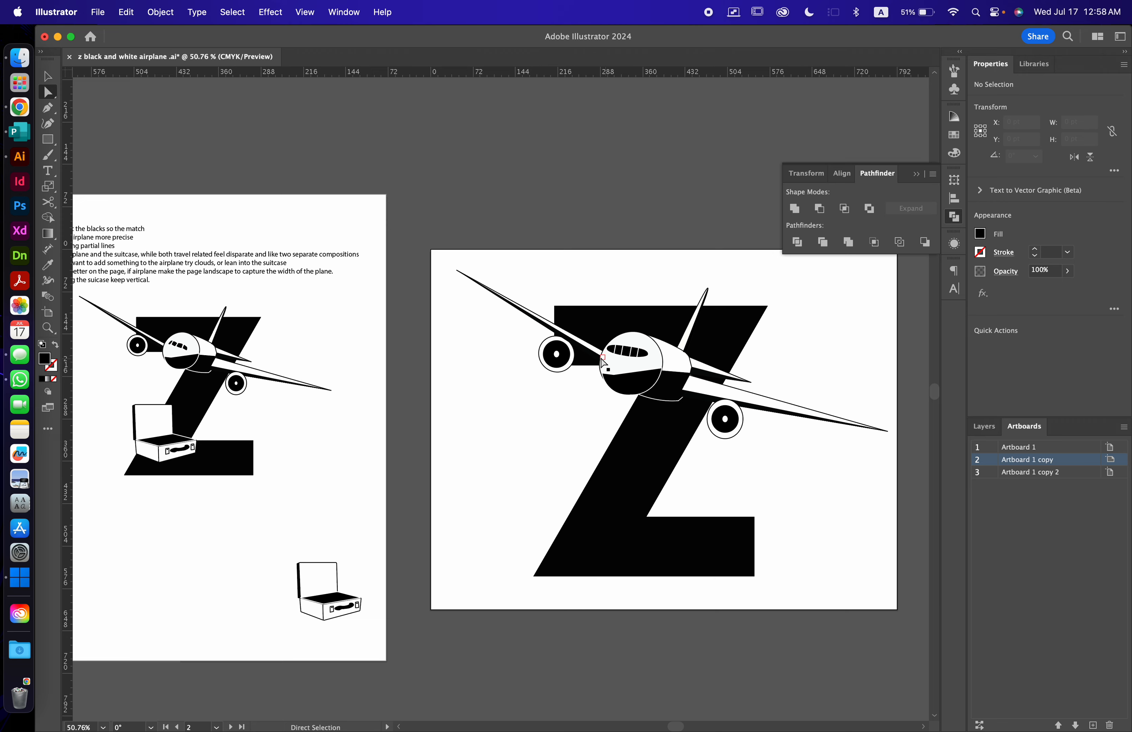
pyautogui.scroll(5, 628, 361)
pyautogui.scroll(1, 604, 358)
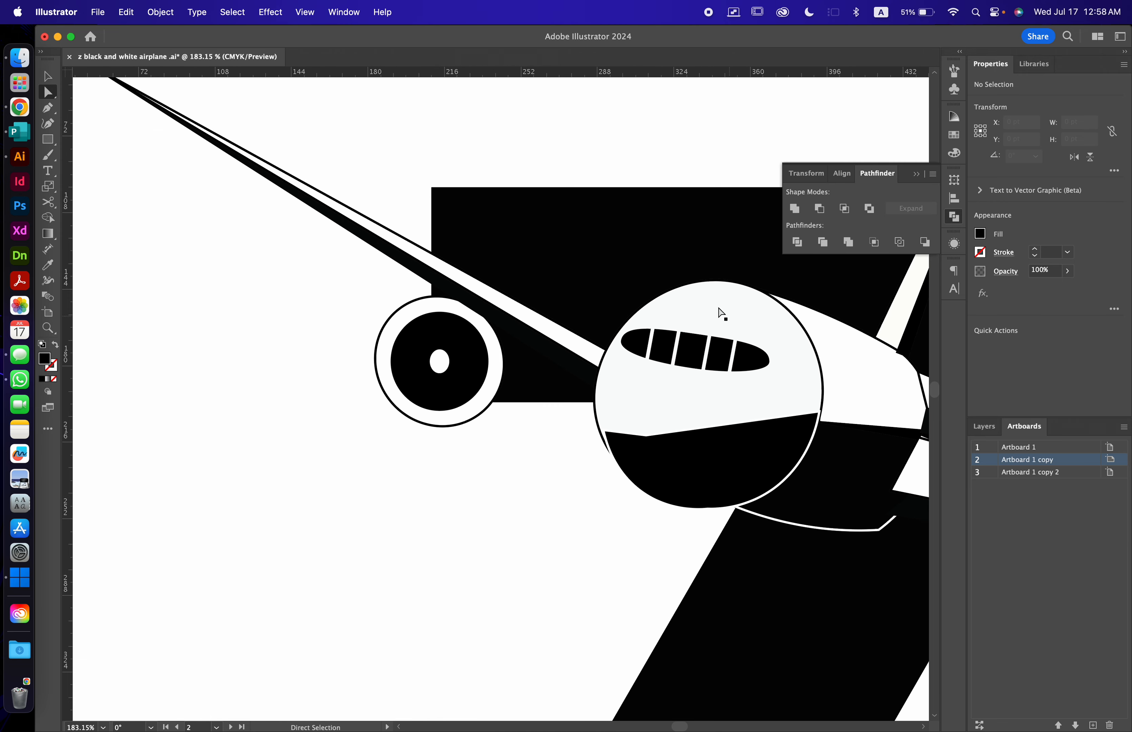